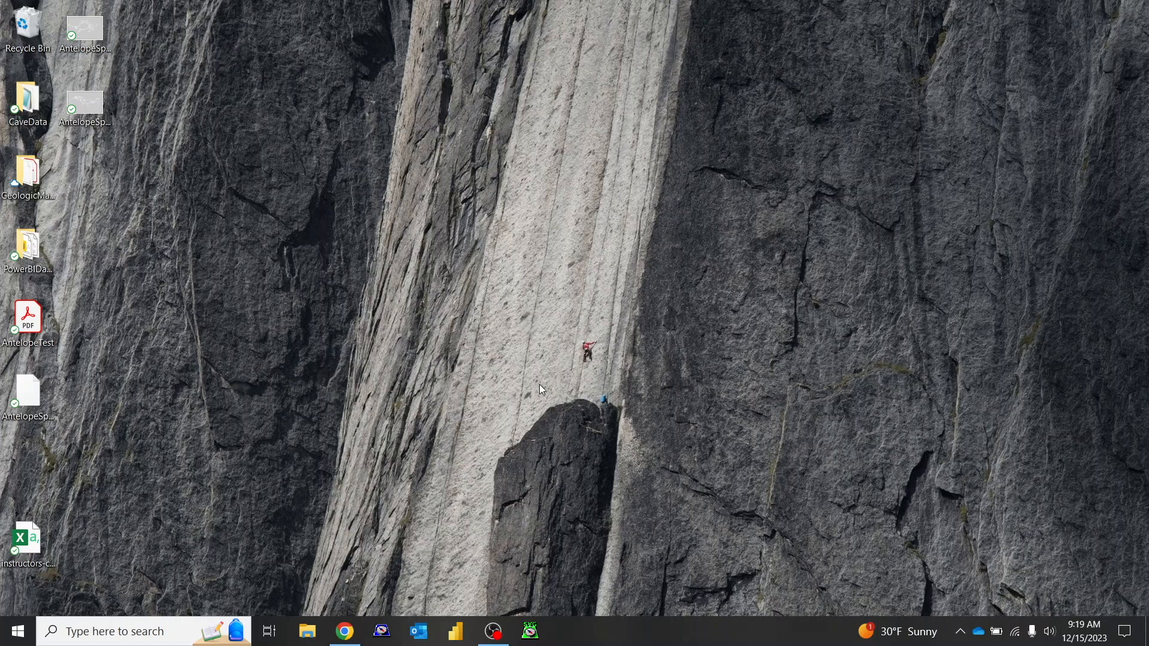
- Switch to Chrome and search the web for "compass cave survey"
{"action": "left_click", "coordinate": [340, 633]}
{"action": "left_click", "coordinate": [317, 46]}
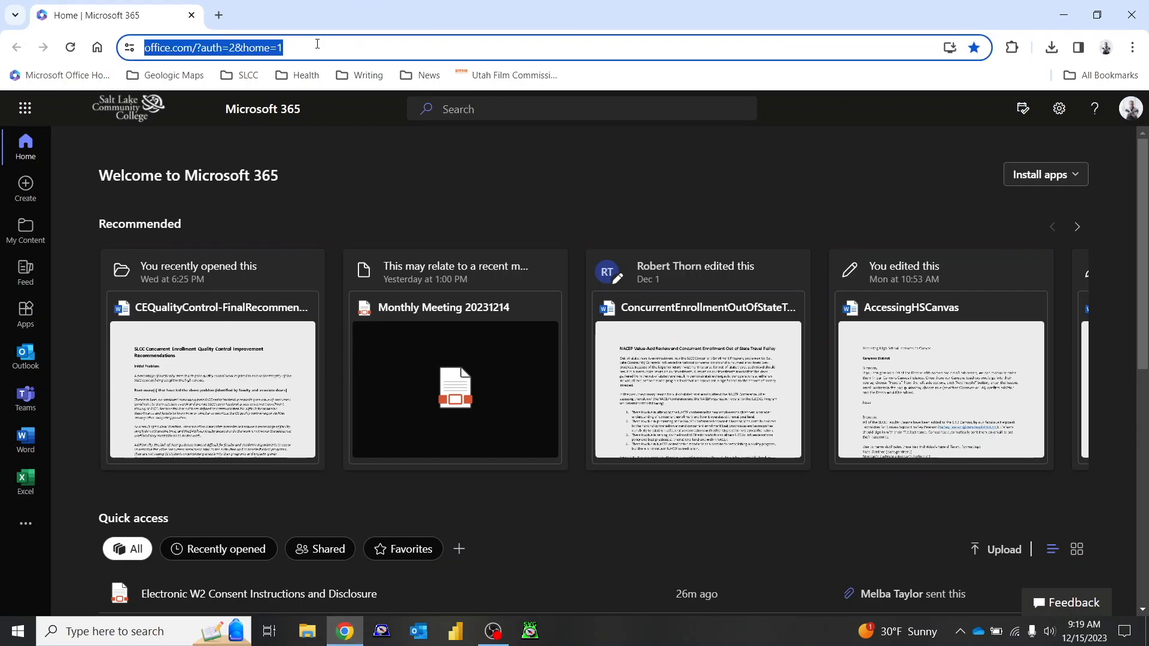
{"action": "type", "text": "compass"}
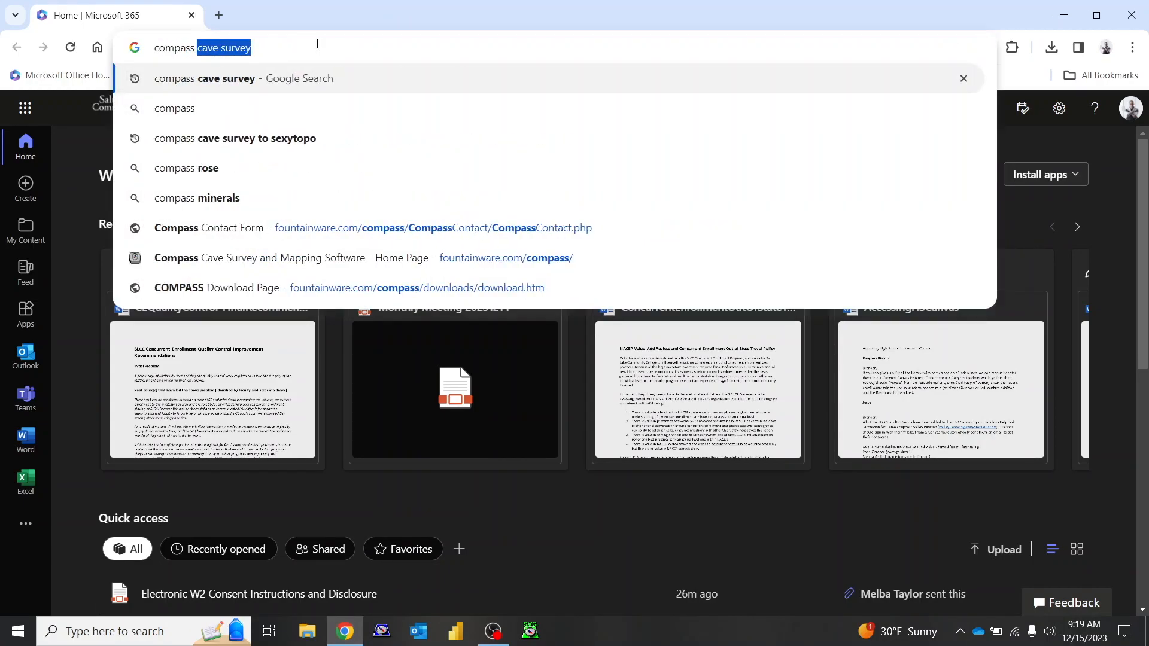
{"action": "key", "text": "Return"}
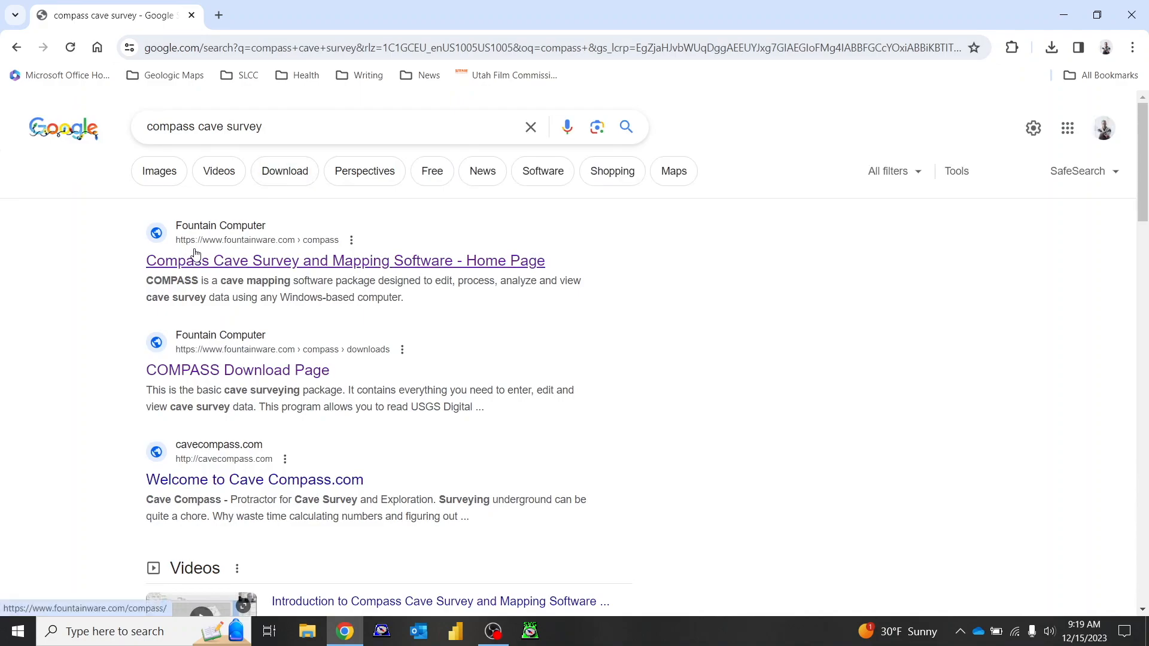
- Open the Compass Cave Survey home page, go to its Getting Compass page and look through the downloadable programs
{"action": "left_click", "coordinate": [330, 263]}
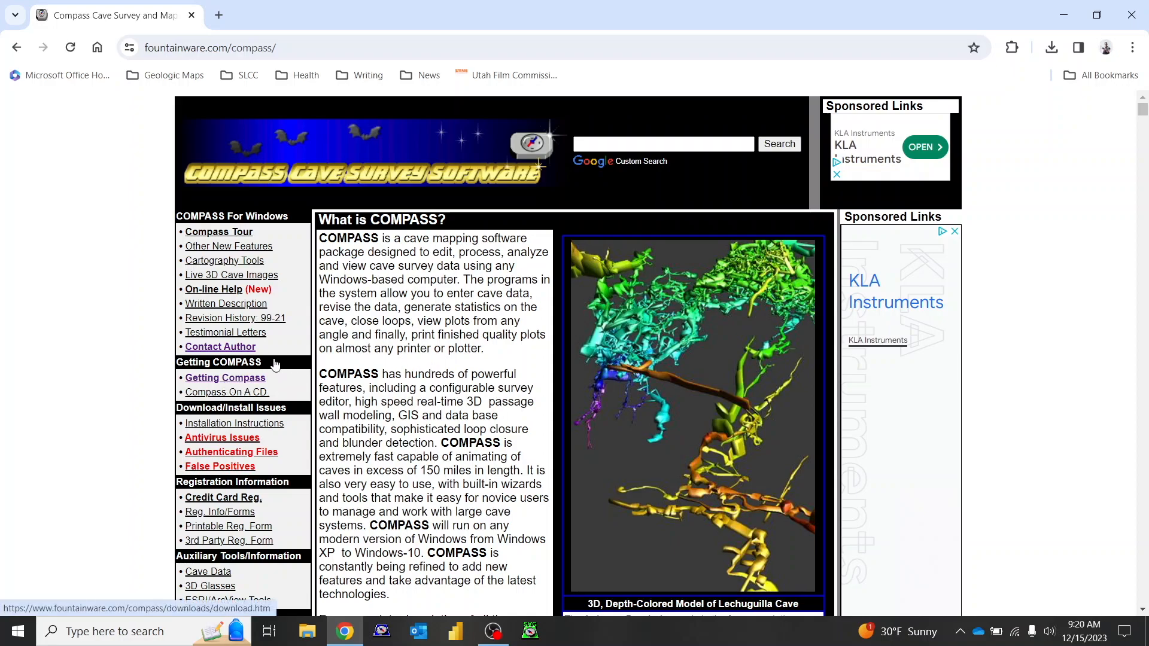
{"action": "left_click", "coordinate": [217, 379]}
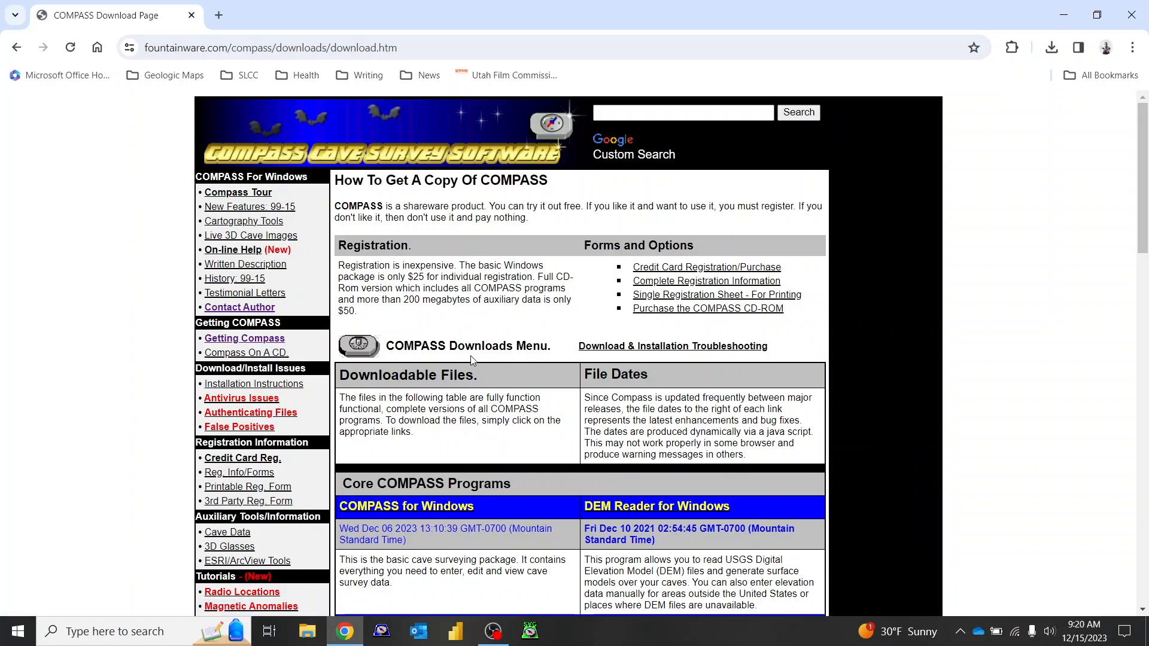
{"action": "scroll", "coordinate": [472, 360], "scroll_direction": "down", "scroll_amount": 1}
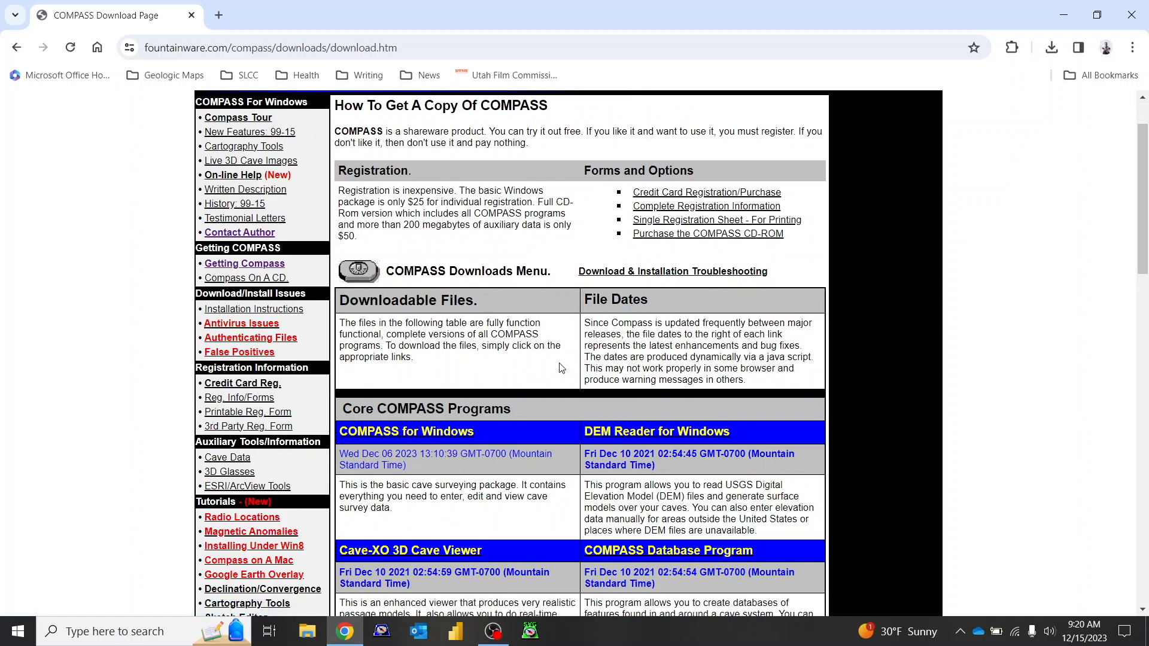
{"action": "scroll", "coordinate": [563, 374], "scroll_direction": "down", "scroll_amount": 4}
{"action": "scroll", "coordinate": [543, 429], "scroll_direction": "down", "scroll_amount": 1}
{"action": "scroll", "coordinate": [543, 429], "scroll_direction": "down", "scroll_amount": 3}
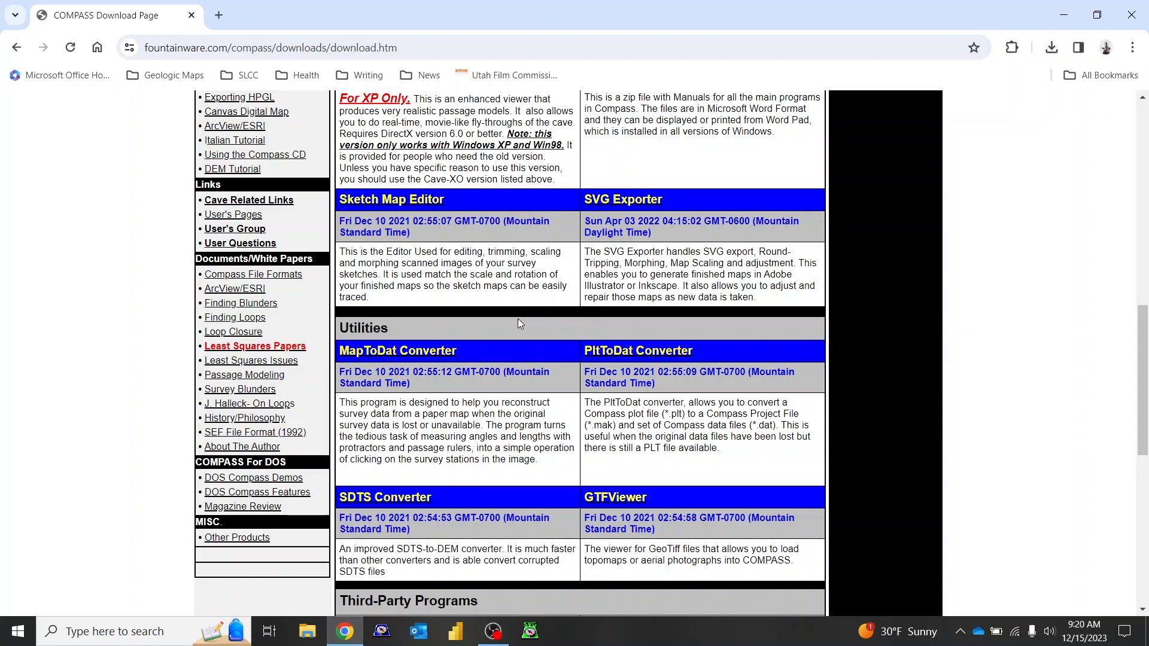
{"action": "key", "text": "Home"}
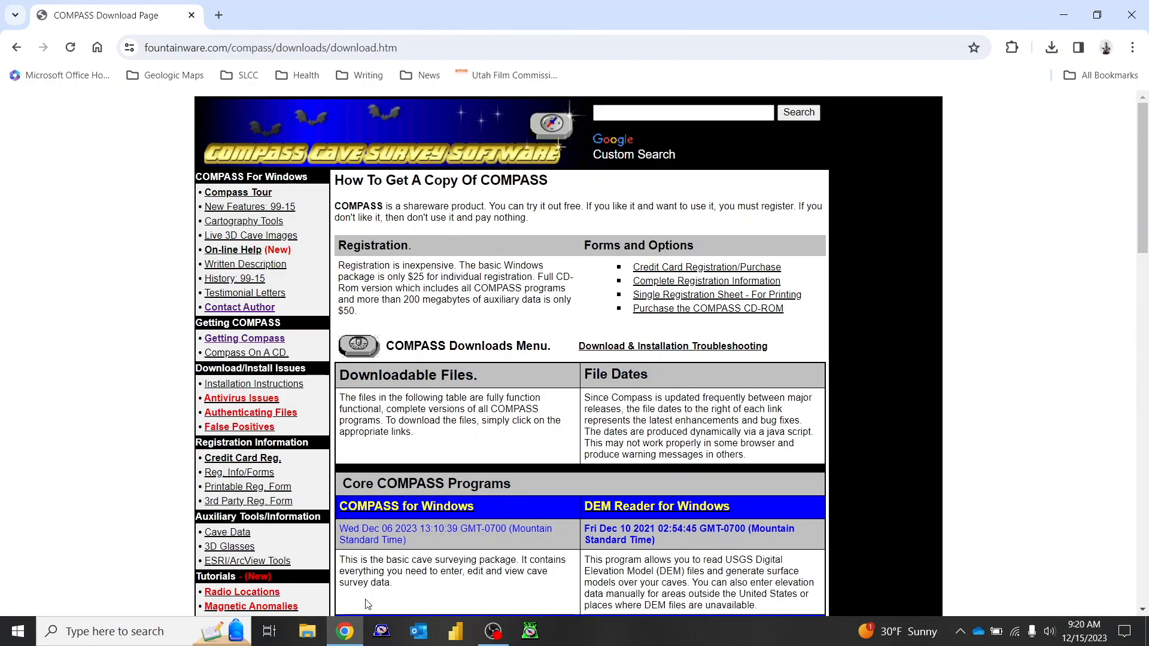
- Put the browser away and bring up the Compass 32 Project Manager
{"action": "left_click", "coordinate": [352, 630]}
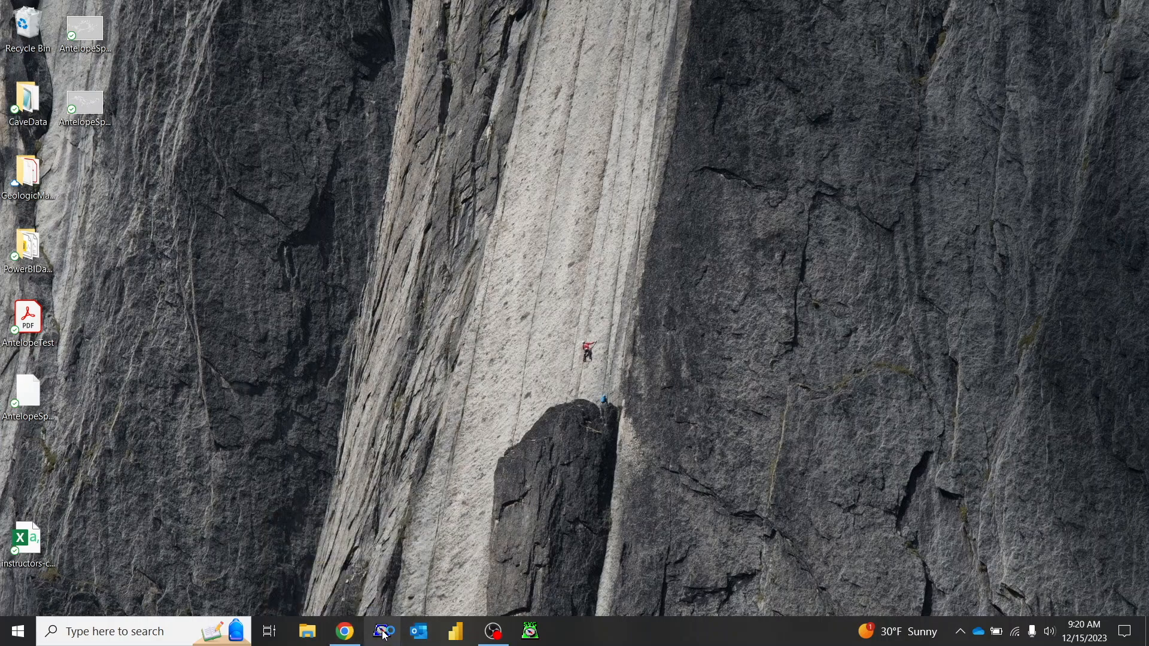
{"action": "right_click", "coordinate": [615, 628]}
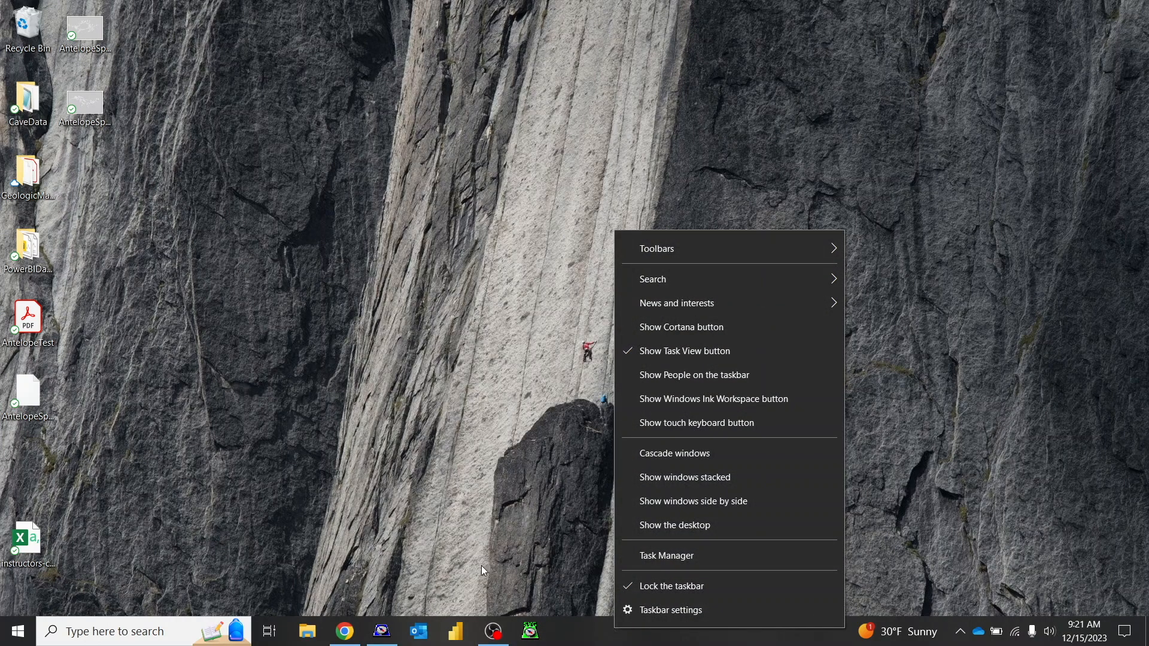
{"action": "left_click", "coordinate": [258, 538]}
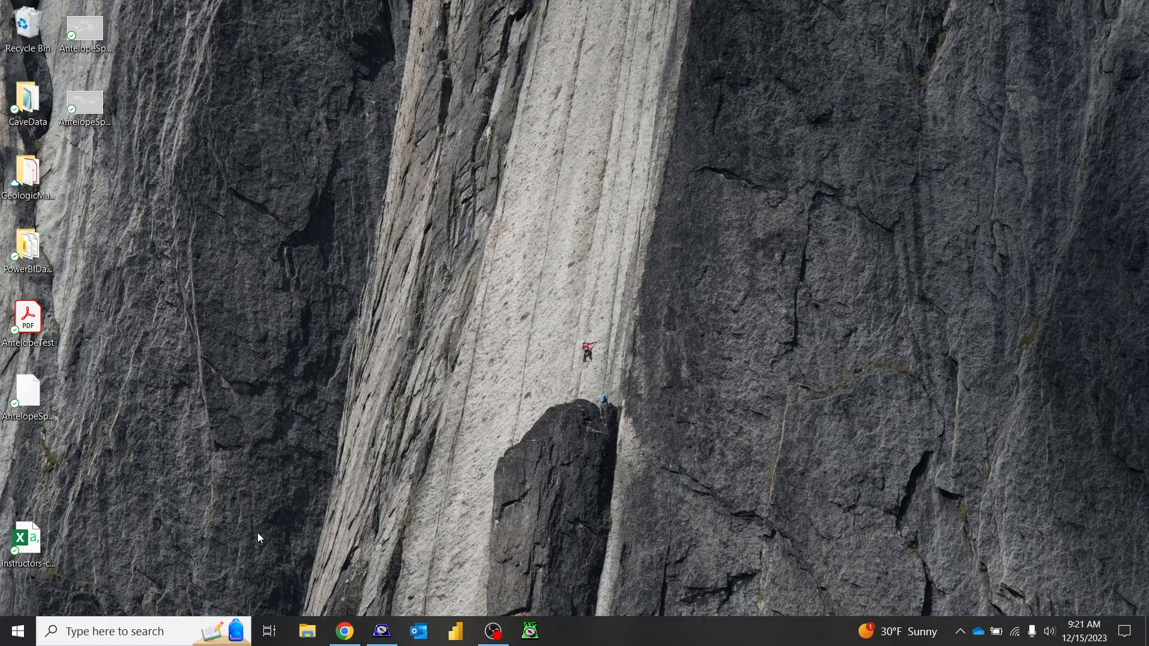
{"action": "left_click", "coordinate": [389, 636]}
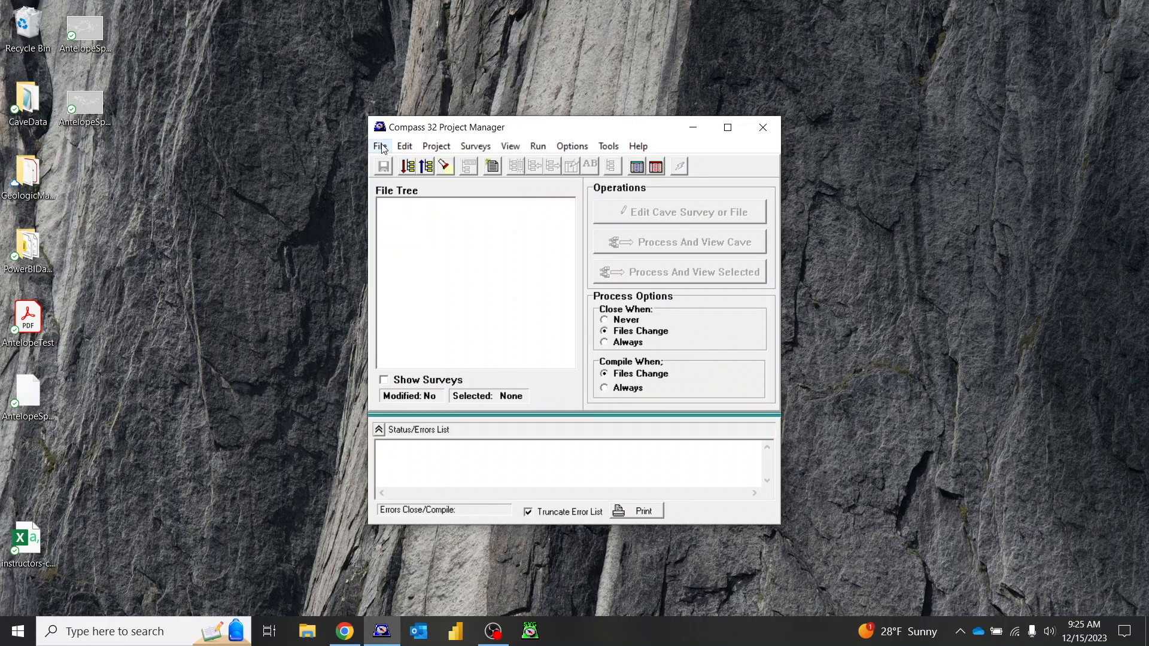
- Create a new survey file with A1 as the name of its first survey
{"action": "left_click", "coordinate": [382, 147]}
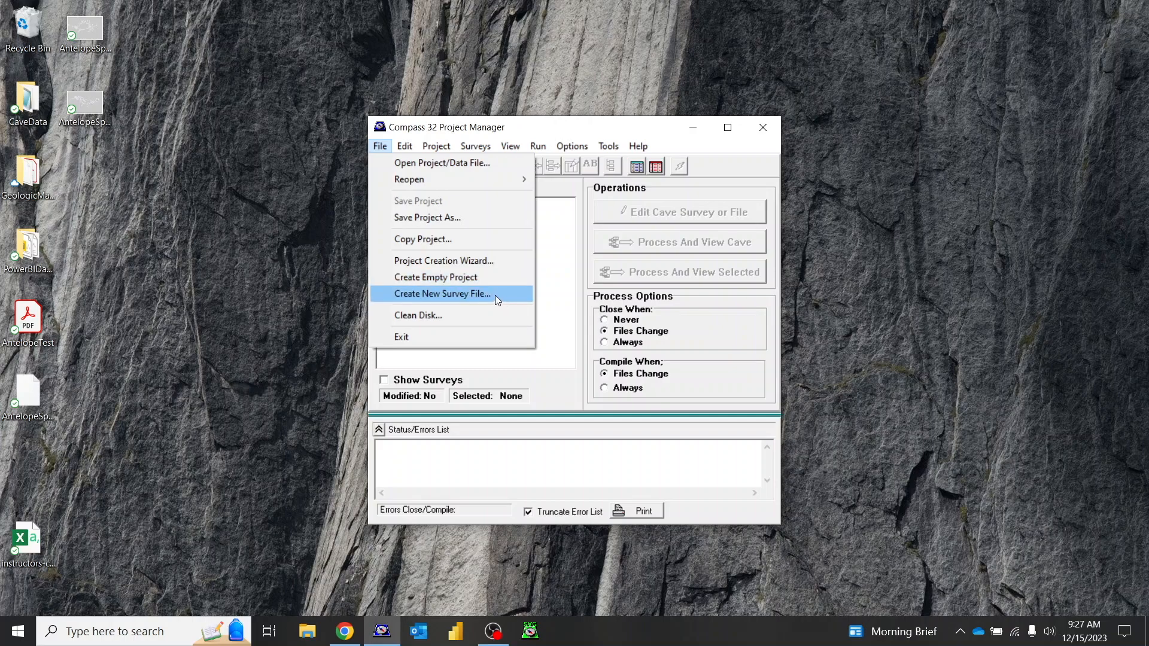
{"action": "left_click", "coordinate": [494, 295]}
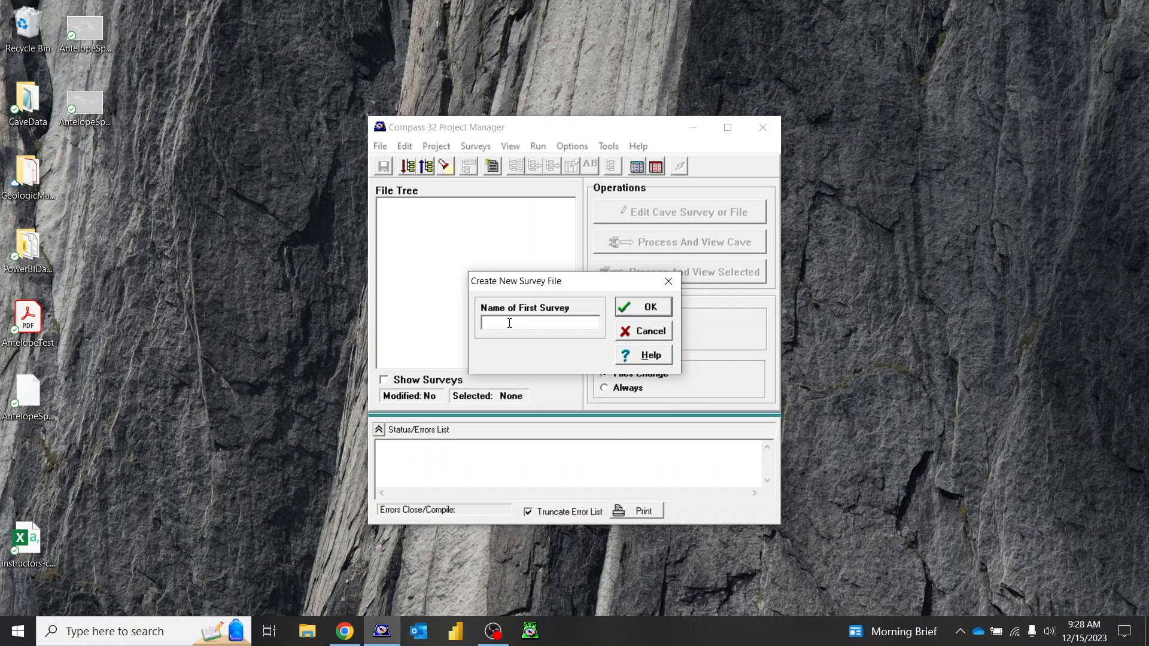
{"action": "type", "text": "A"}
{"action": "type", "text": "1 to"}
{"action": "key", "text": "BackSpace"}
{"action": "key", "text": "BackSpace"}
{"action": "type", "text": "to A30"}
{"action": "left_click", "coordinate": [651, 309]}
{"action": "left_click", "coordinate": [651, 308]}
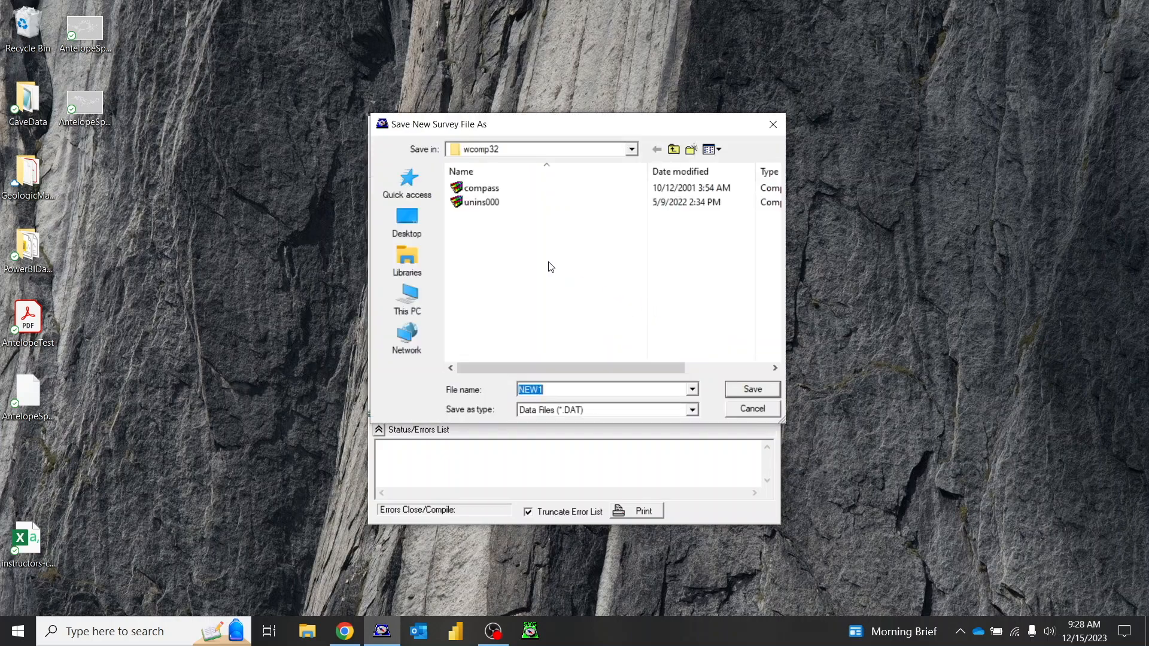
- Save the new survey file to the Desktop as MySuperCave
{"action": "left_click", "coordinate": [406, 222]}
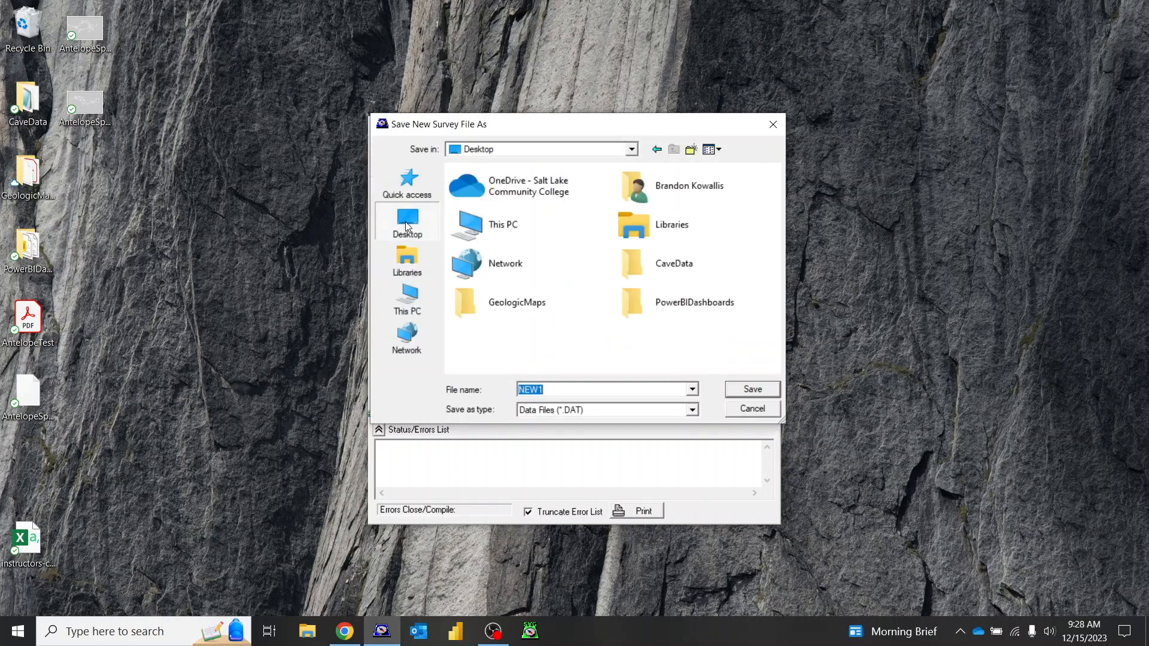
{"action": "type", "text": "MySuperCave"}
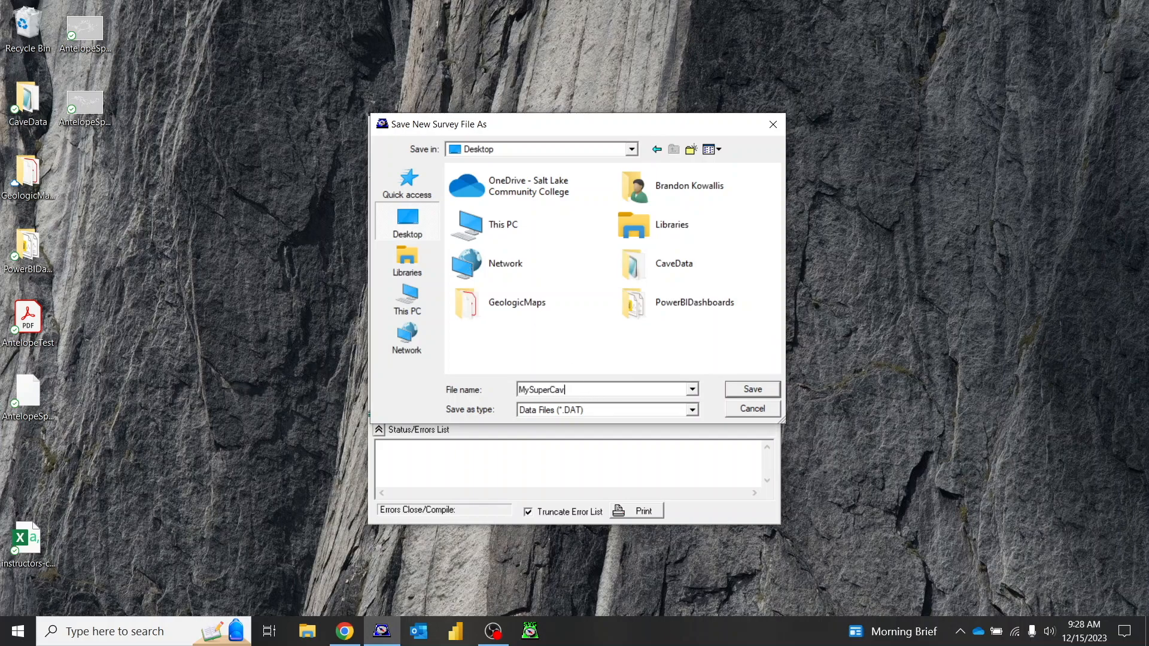
{"action": "left_click", "coordinate": [754, 389]}
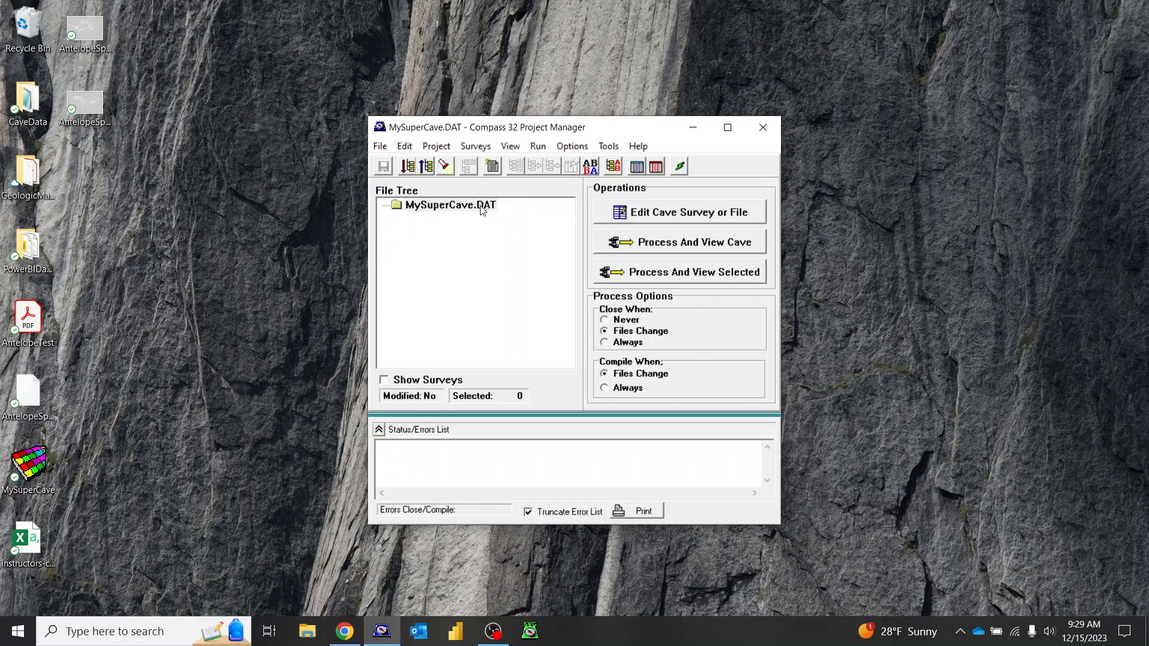
- Open MySuperCave.DAT in the Cave Editor and open survey A1 for editing
{"action": "left_click", "coordinate": [662, 216]}
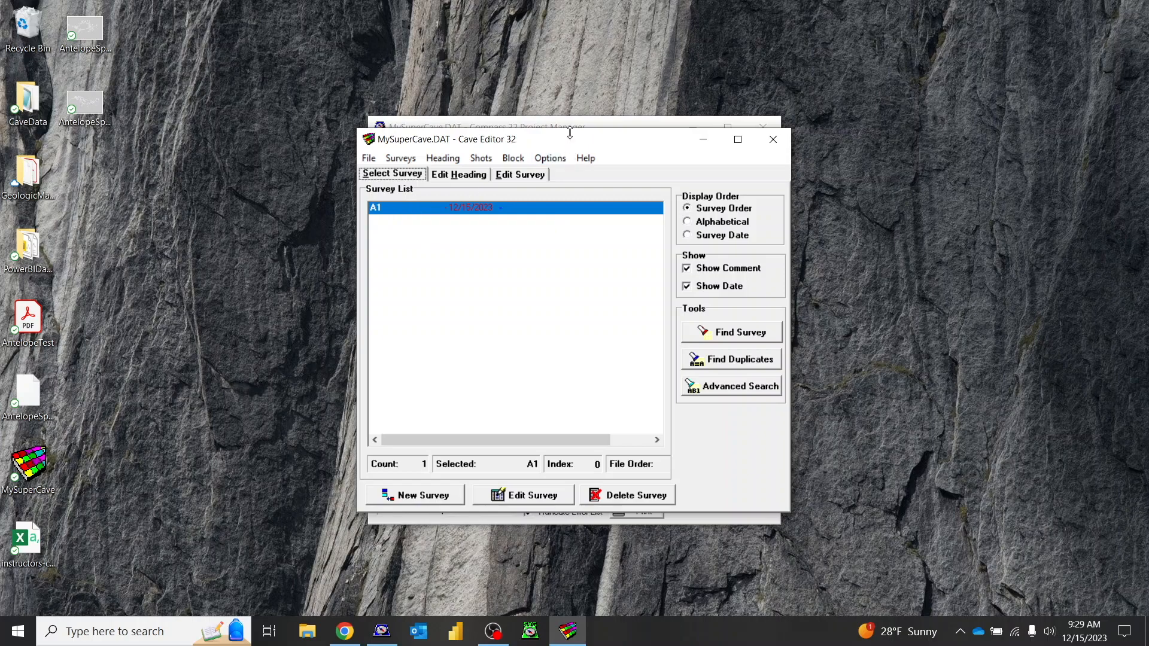
{"action": "left_click_drag", "start_coordinate": [569, 140], "coordinate": [782, 156]}
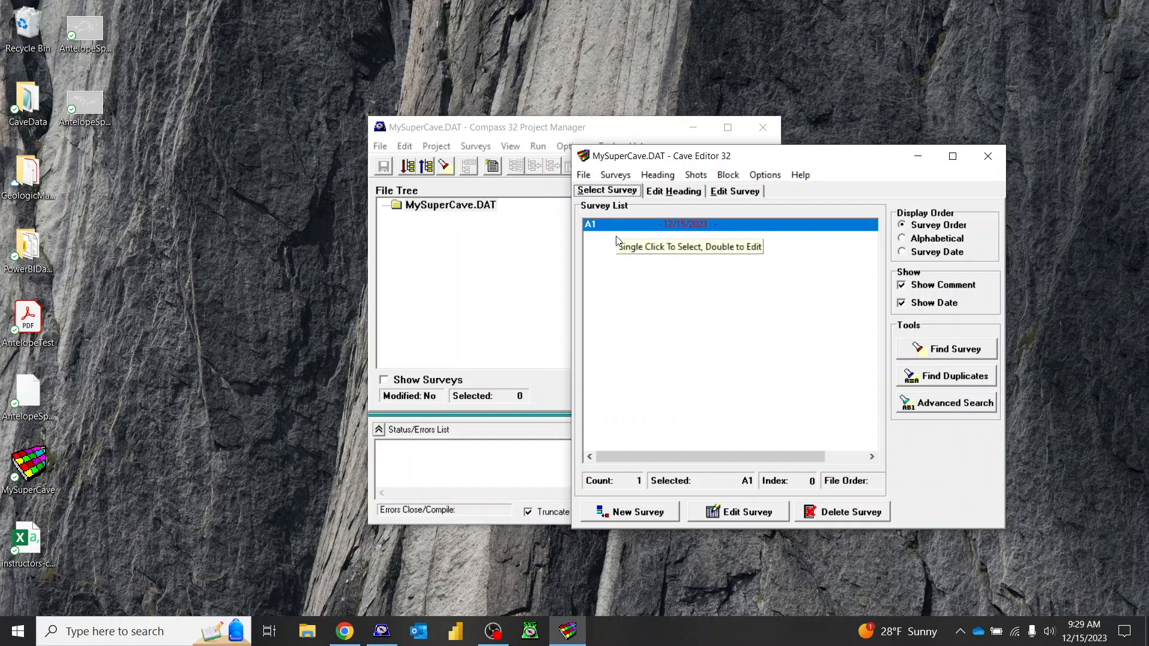
{"action": "left_click_drag", "start_coordinate": [846, 161], "coordinate": [729, 144]}
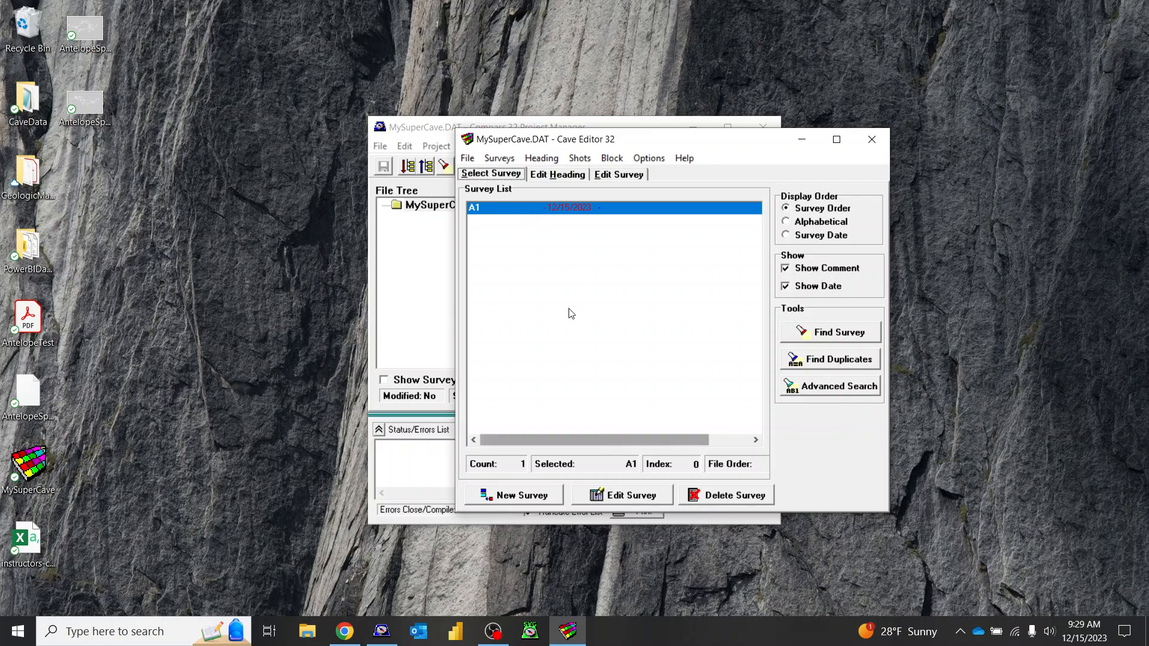
{"action": "double_click", "coordinate": [527, 209]}
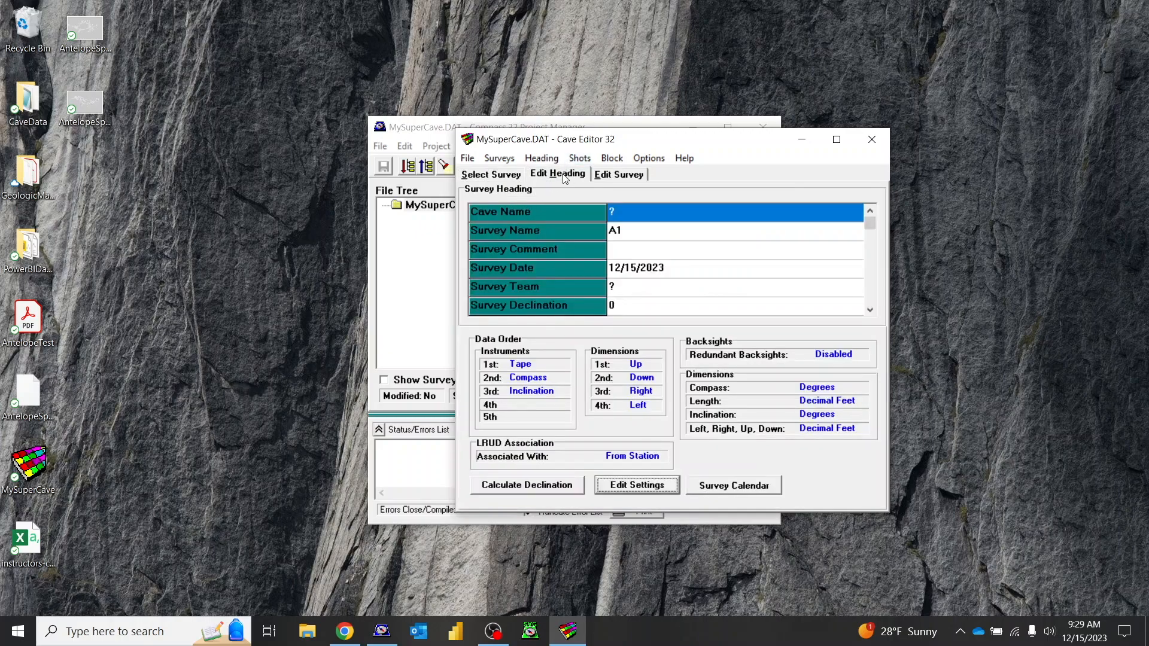
{"action": "left_click", "coordinate": [504, 175]}
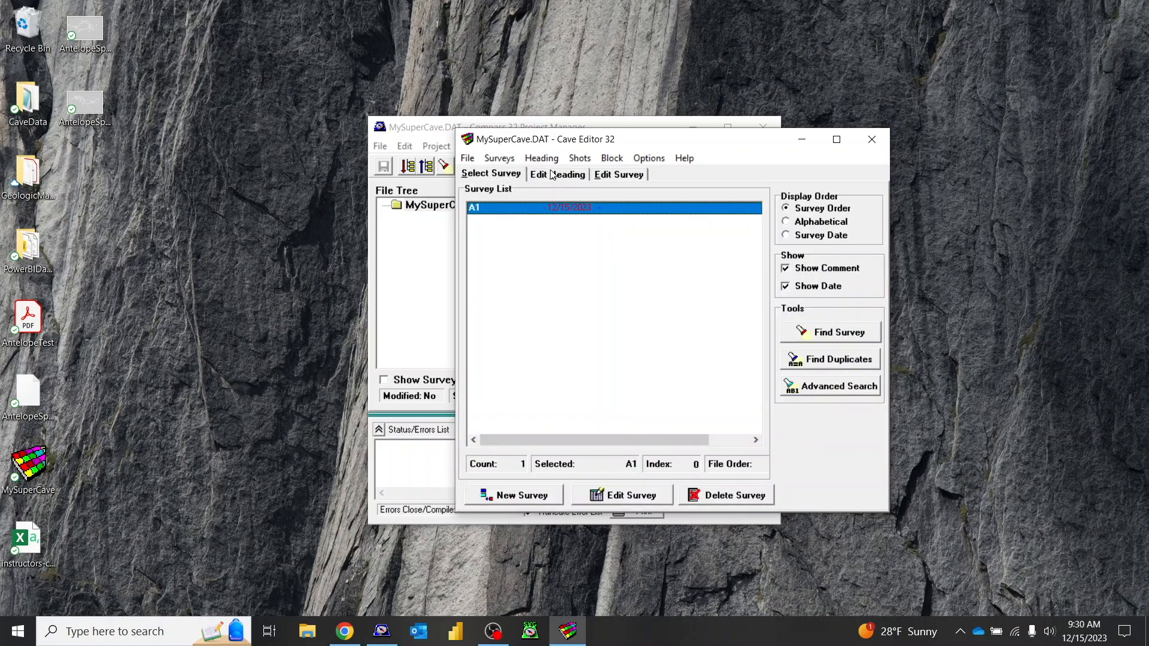
{"action": "left_click", "coordinate": [552, 174]}
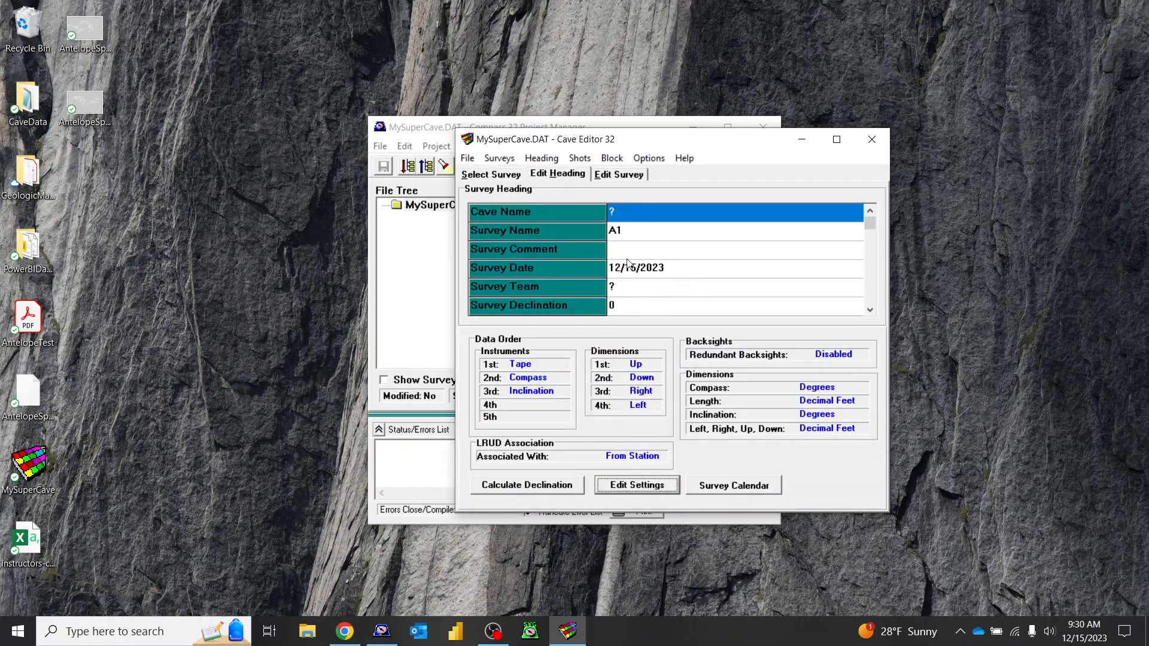
{"action": "left_click", "coordinate": [498, 175]}
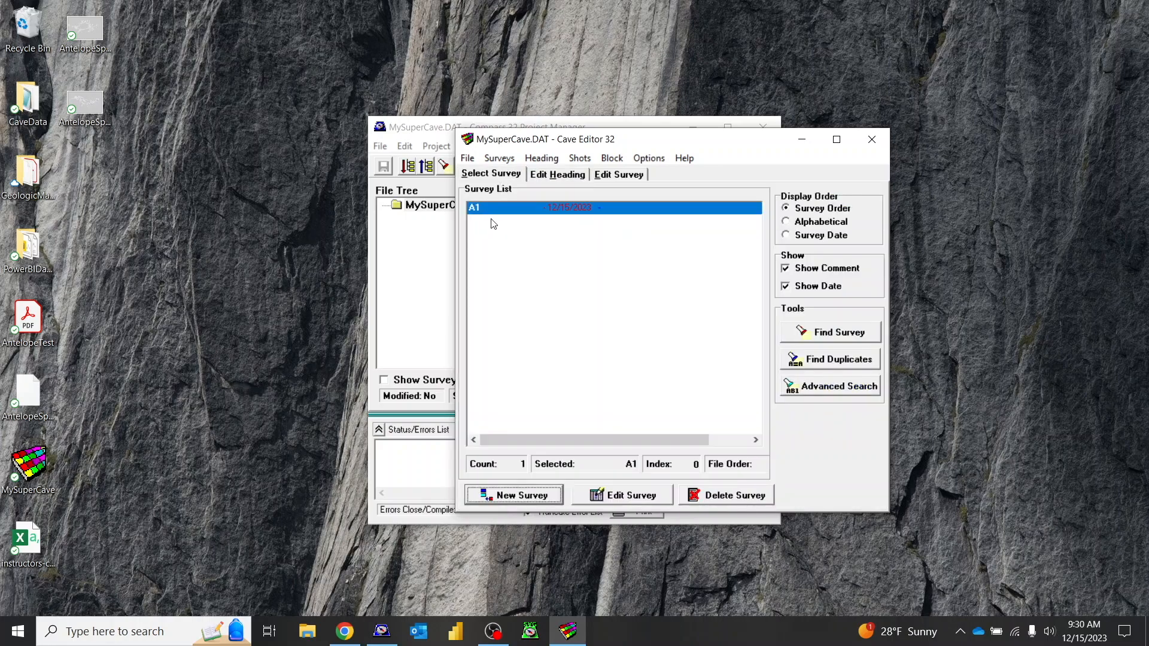
{"action": "left_click", "coordinate": [565, 177]}
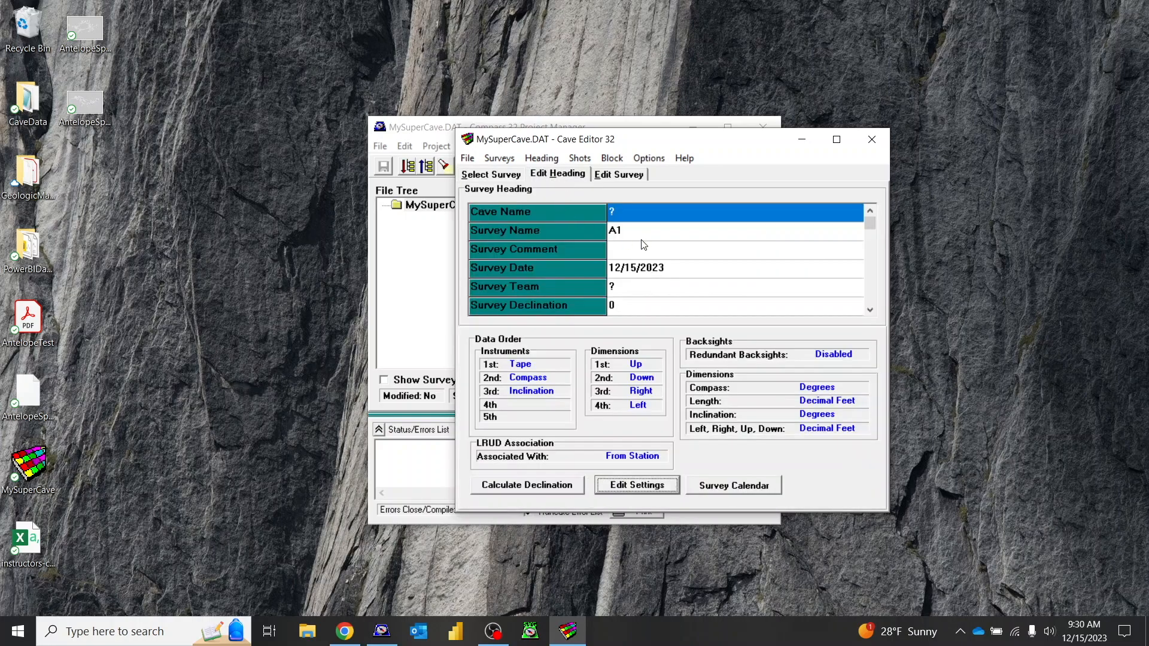
{"action": "left_click", "coordinate": [492, 175]}
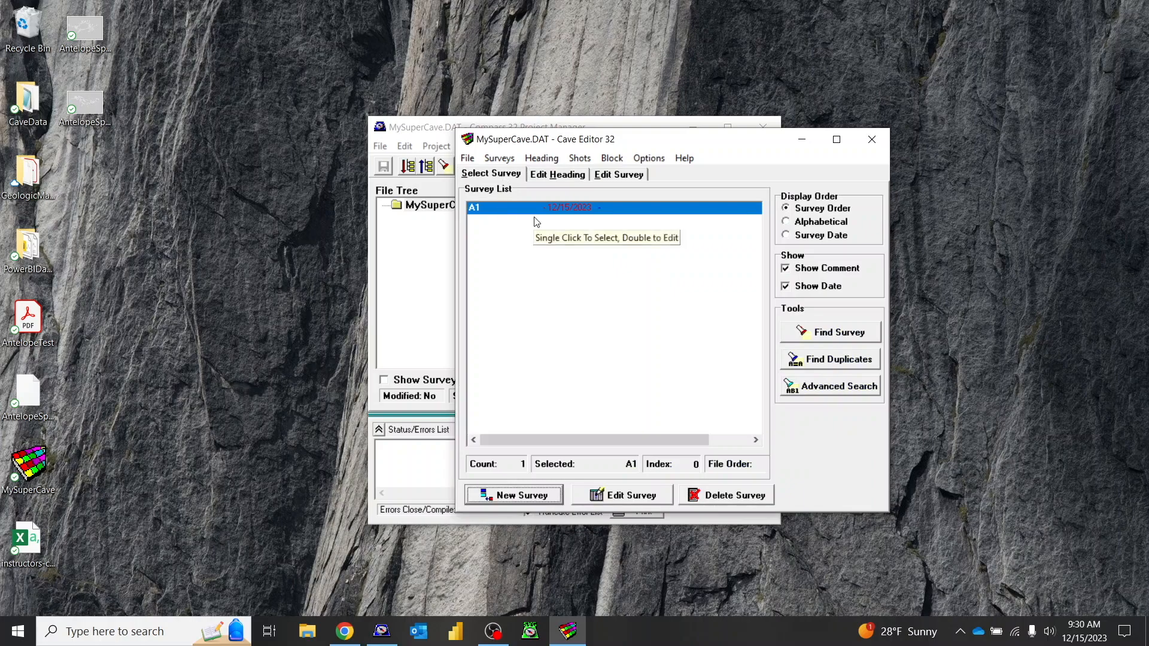
{"action": "left_click", "coordinate": [553, 176]}
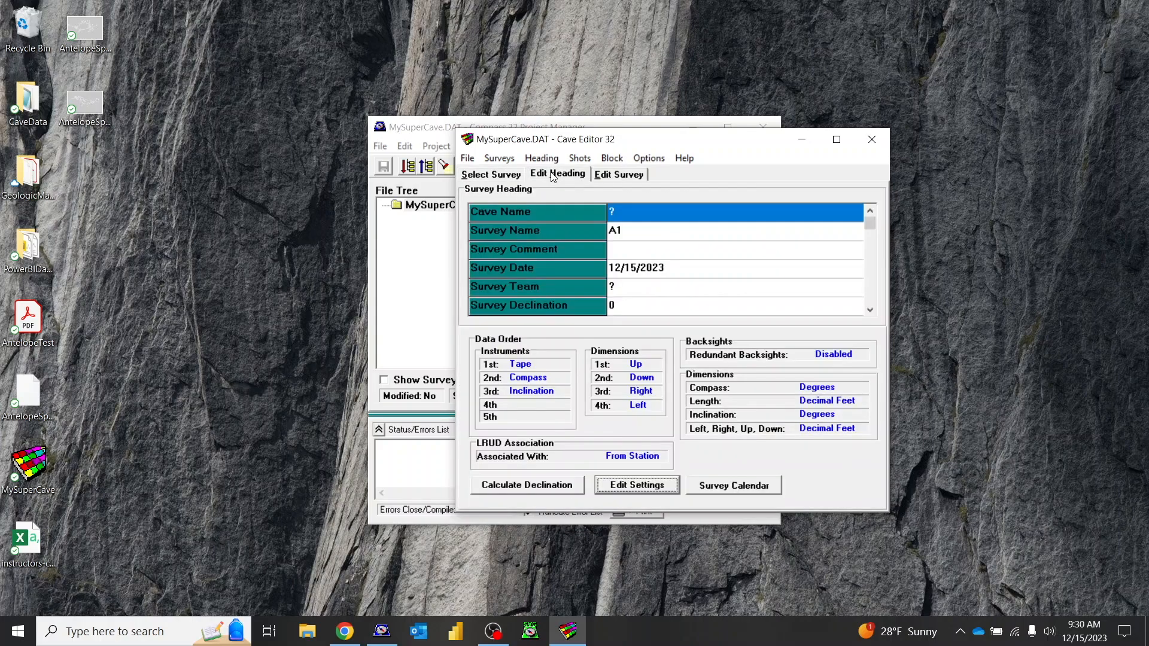
- Enter "My Super Cave" as the cave name in the heading of survey A1
{"action": "left_click", "coordinate": [630, 213]}
{"action": "type", "text": "My Super Cave"}
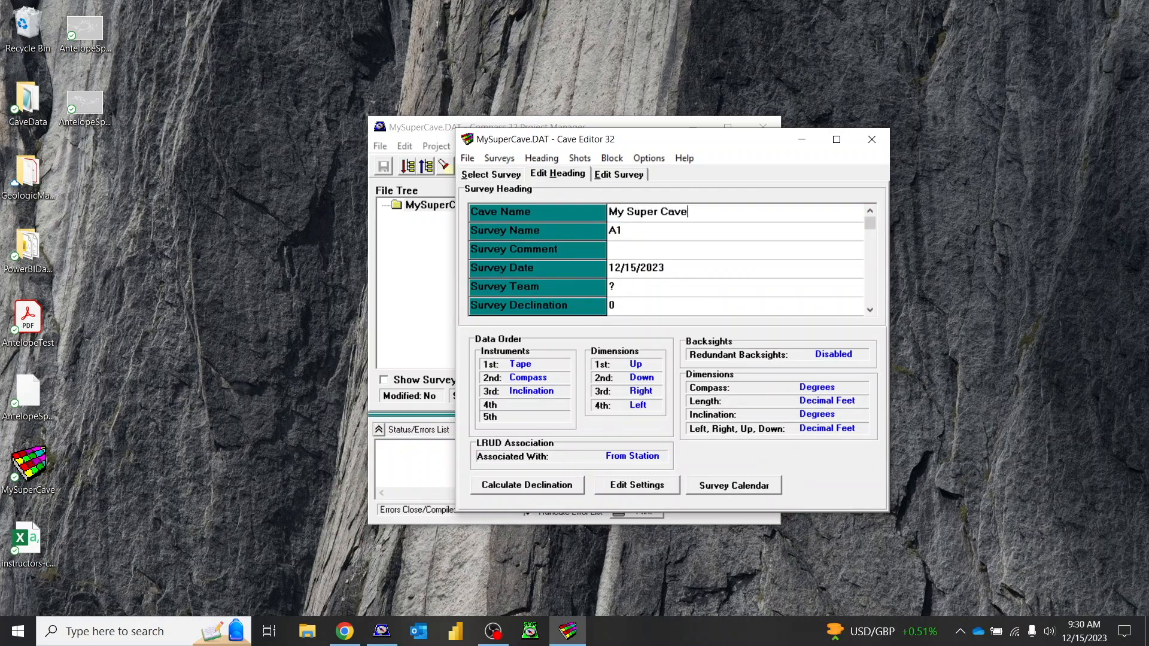
{"action": "left_click", "coordinate": [631, 236]}
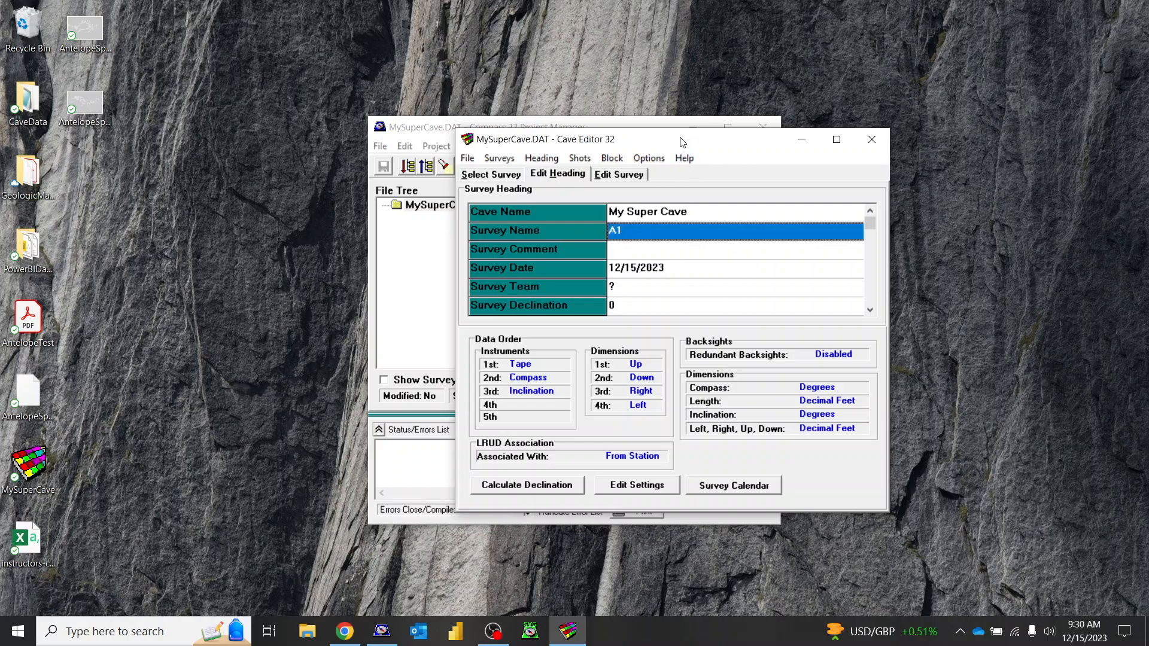
{"action": "mouse_move", "coordinate": [680, 143]}
{"action": "left_mouse_down"}
{"action": "mouse_move", "coordinate": [792, 168]}
{"action": "mouse_move", "coordinate": [678, 144]}
{"action": "left_mouse_up"}
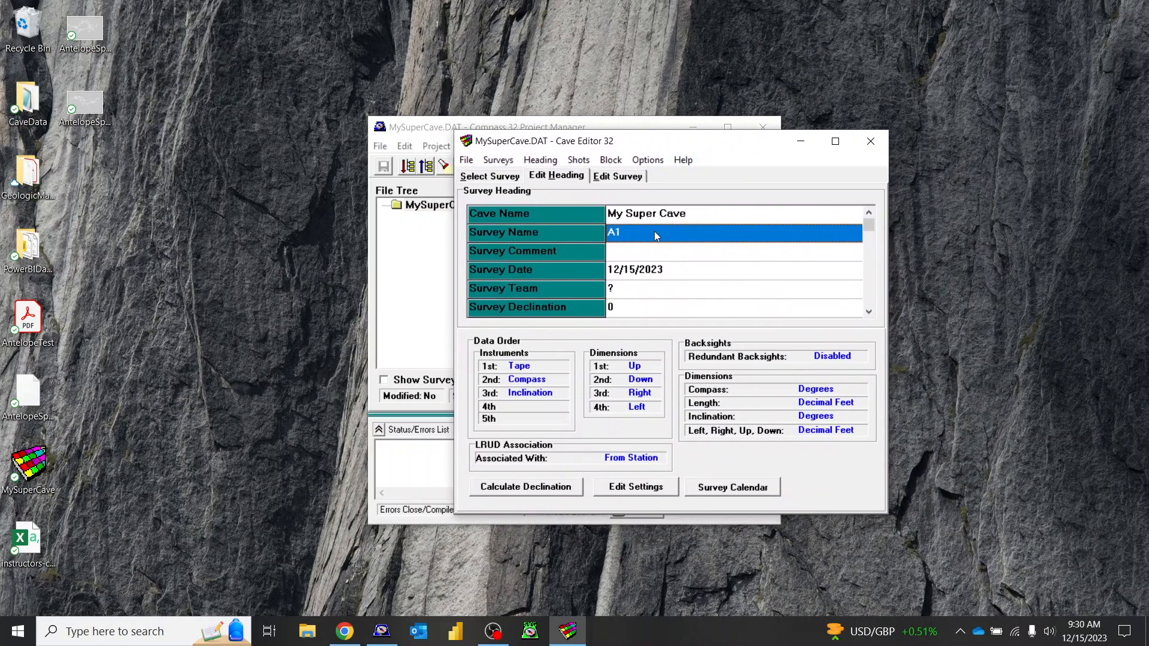
{"action": "left_click", "coordinate": [633, 233]}
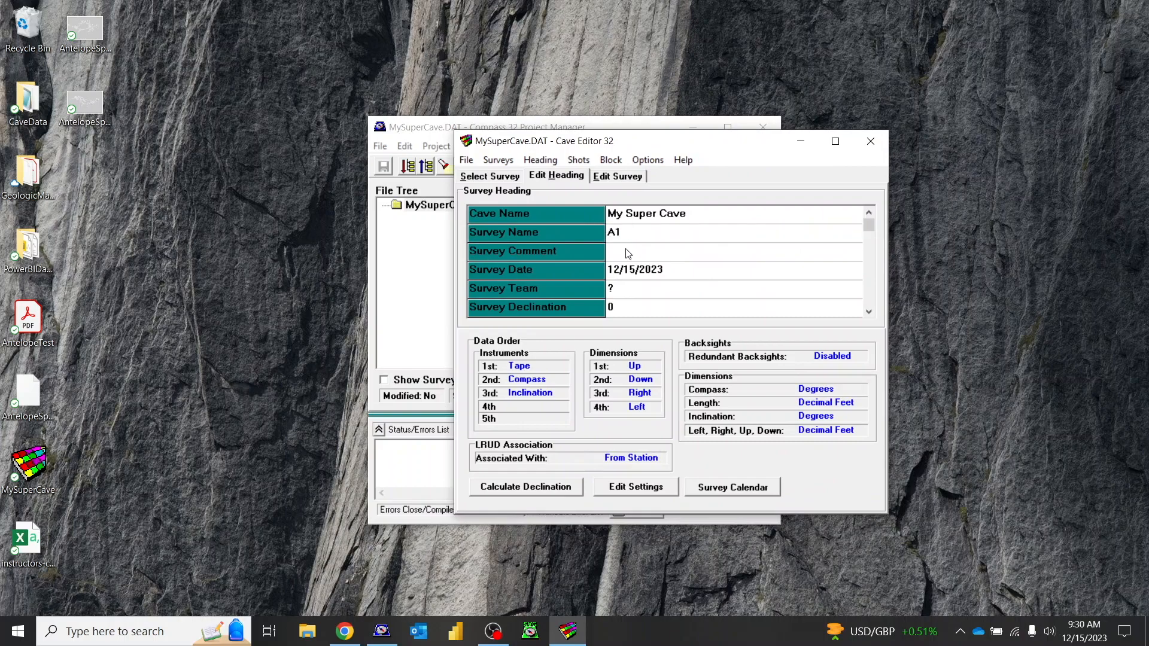
- Enter "Entrance to Super Room" as the survey comment in the heading
{"action": "left_click", "coordinate": [619, 250]}
{"action": "left_click", "coordinate": [623, 235]}
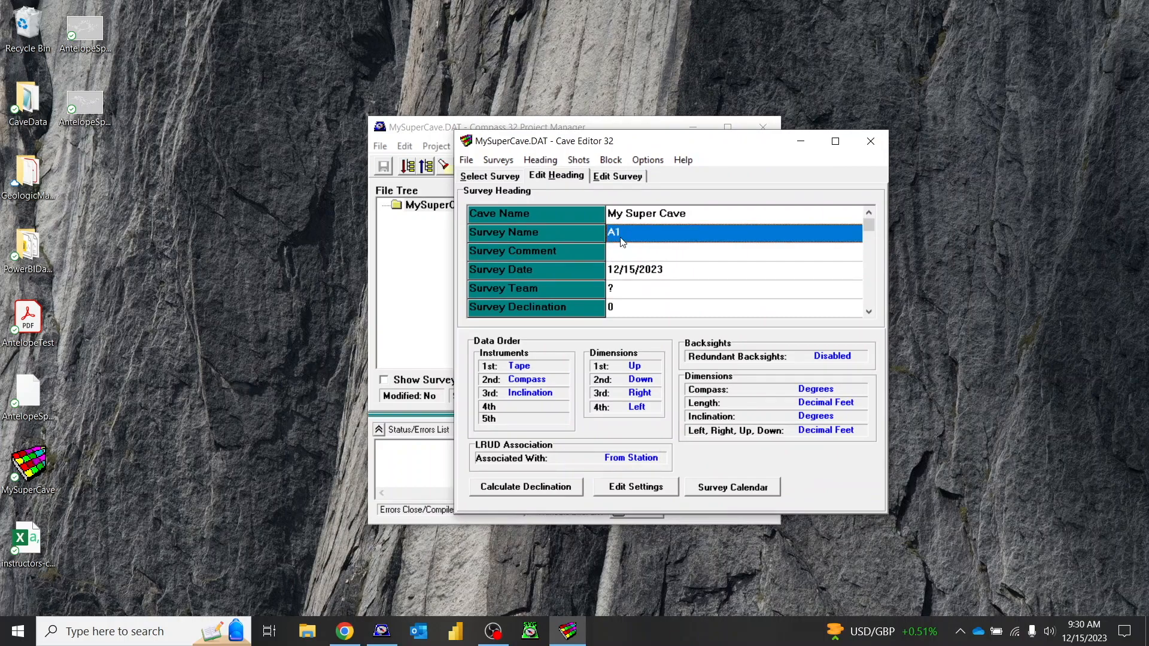
{"action": "left_click", "coordinate": [627, 252]}
{"action": "left_click", "coordinate": [620, 253]}
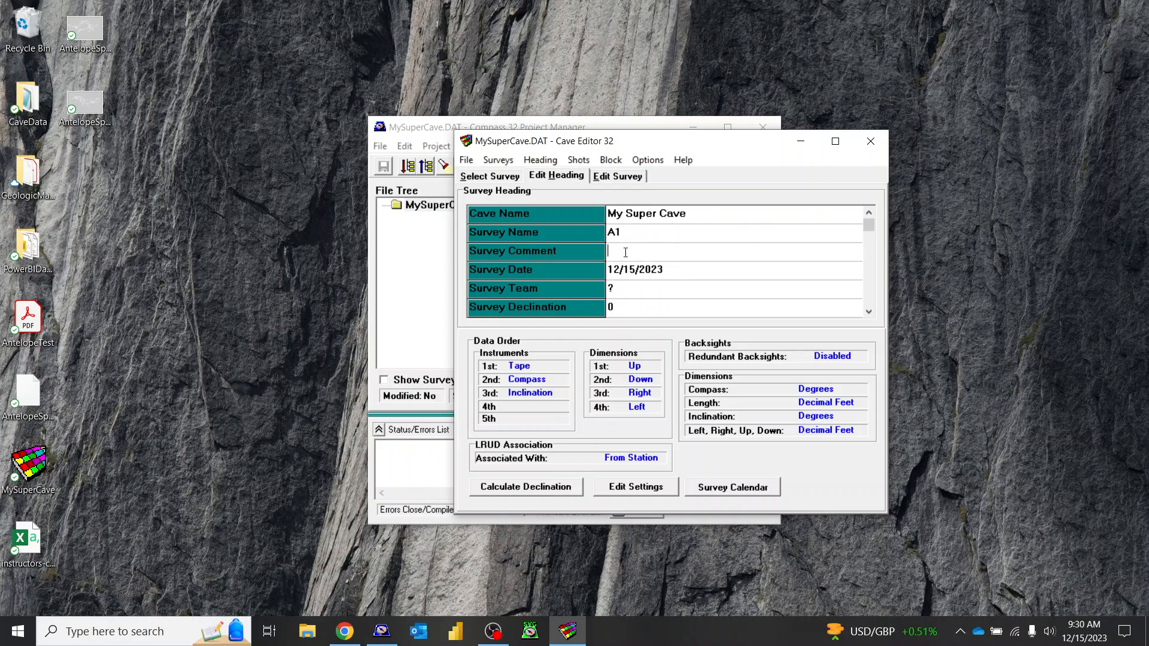
{"action": "type", "text": "Entrac"}
{"action": "key", "text": "BackSpace"}
{"action": "type", "text": "nce to Super Room"}
- Set the survey date of A1 to 11/18/2023 using the survey calendar
{"action": "left_click", "coordinate": [611, 291]}
{"action": "left_click", "coordinate": [744, 487]}
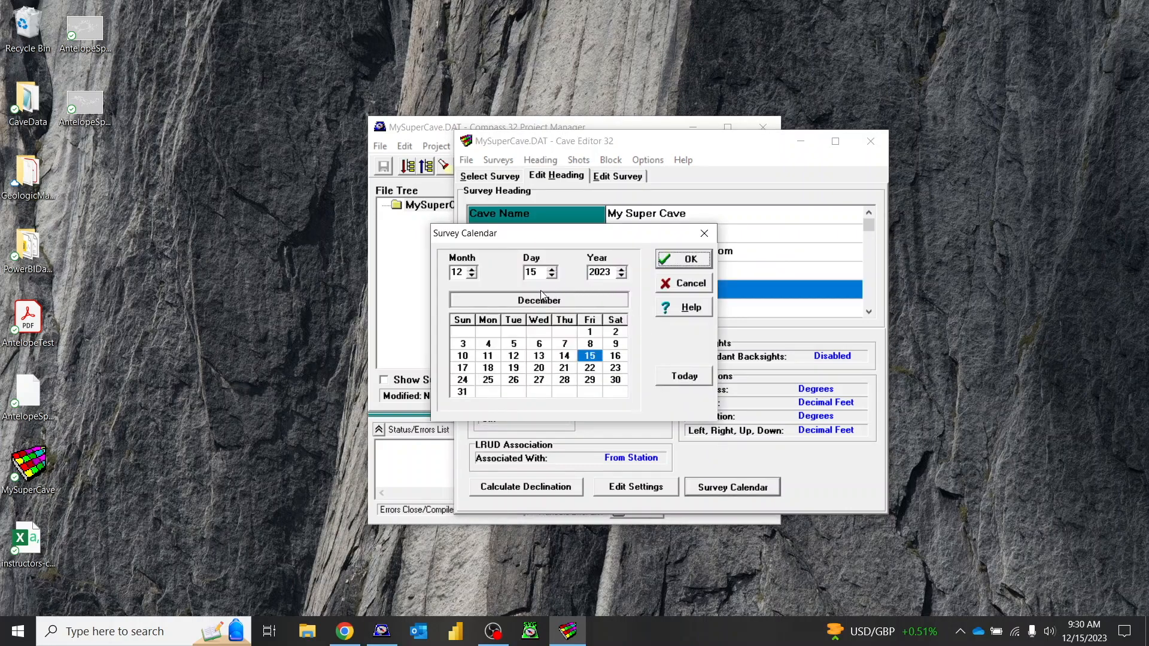
{"action": "left_click", "coordinate": [472, 275]}
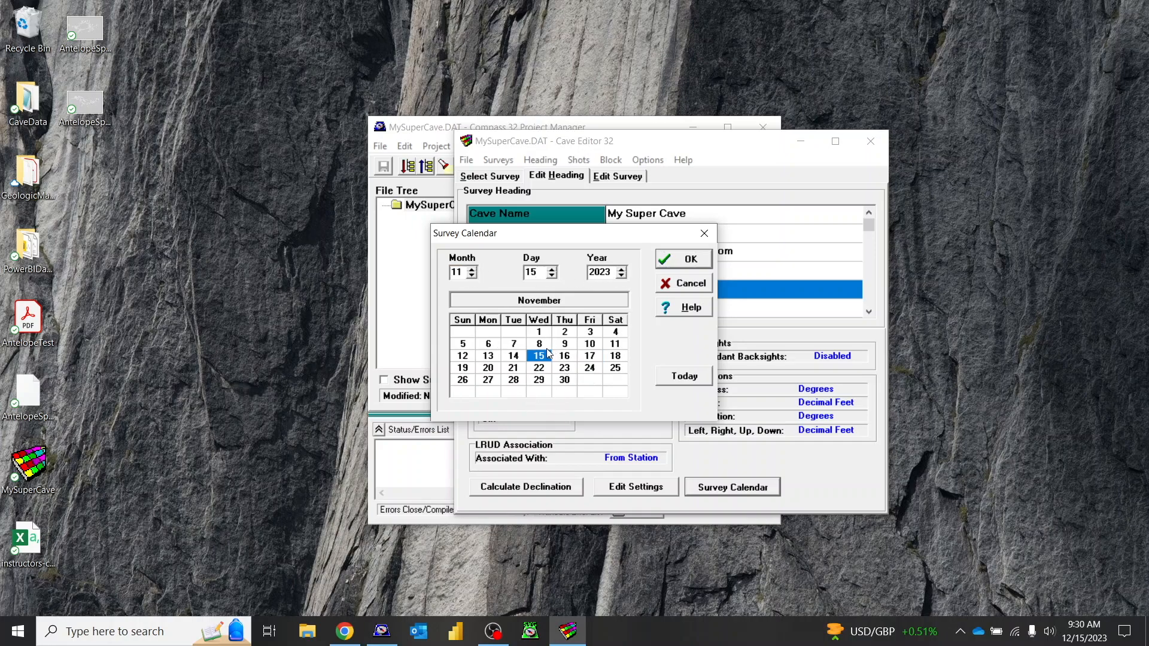
{"action": "left_click", "coordinate": [616, 357]}
{"action": "left_click", "coordinate": [670, 258]}
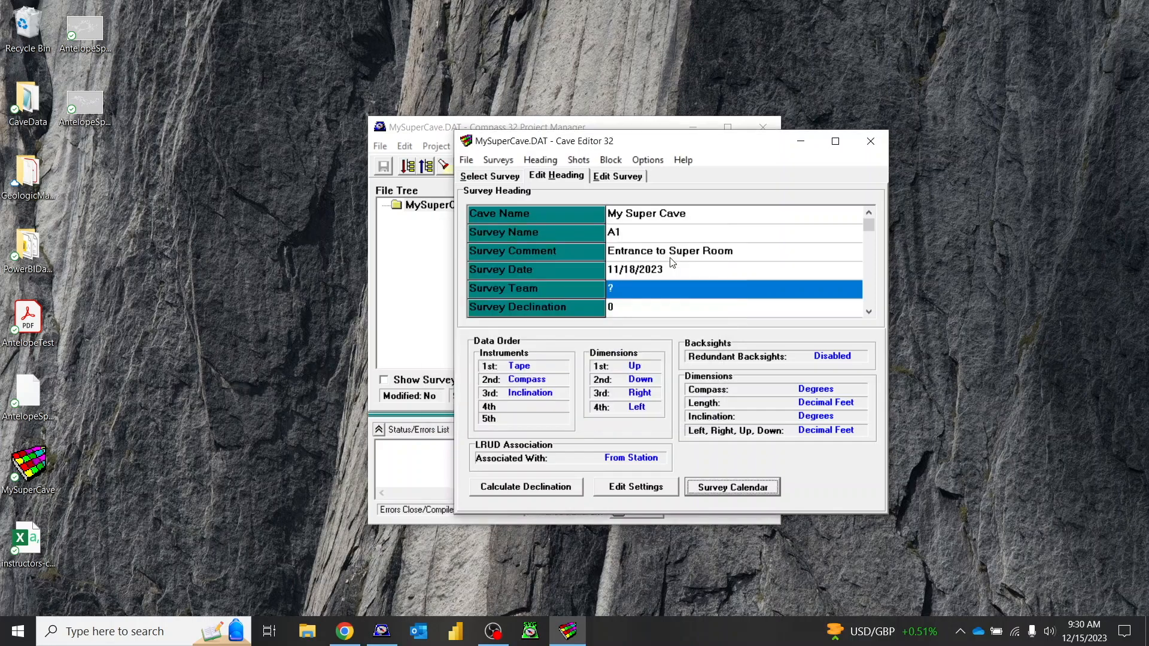
- Enter the two team members' names as the survey team, with the roles (Sketch) and (Instruments) after them
{"action": "left_click", "coordinate": [623, 290]}
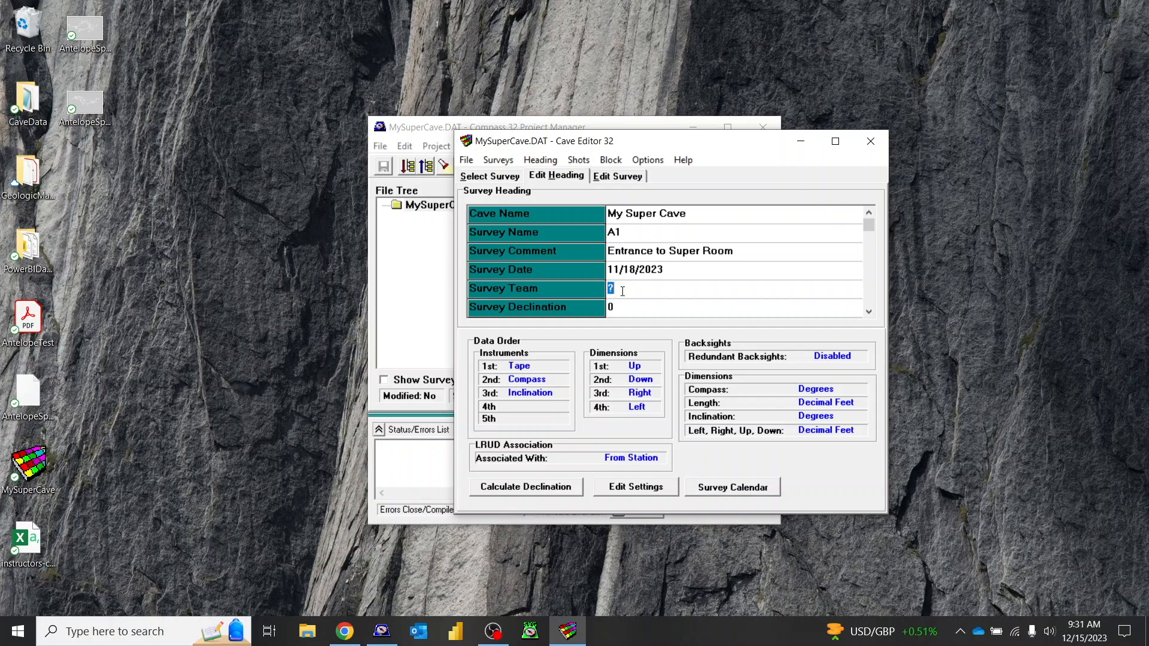
{"action": "type", "text": "Bob Bb"}
{"action": "key", "text": "BackSpace"}
{"action": "type", "text": "obbo (Sketch), James M"}
{"action": "key", "text": "BackSpace"}
{"action": "type", "text": "Jaminso"}
{"action": "key", "text": "BackSpace"}
{"action": "key", "text": "BackSpace"}
{"action": "key", "text": "BackSpace"}
{"action": "type", "text": "son"}
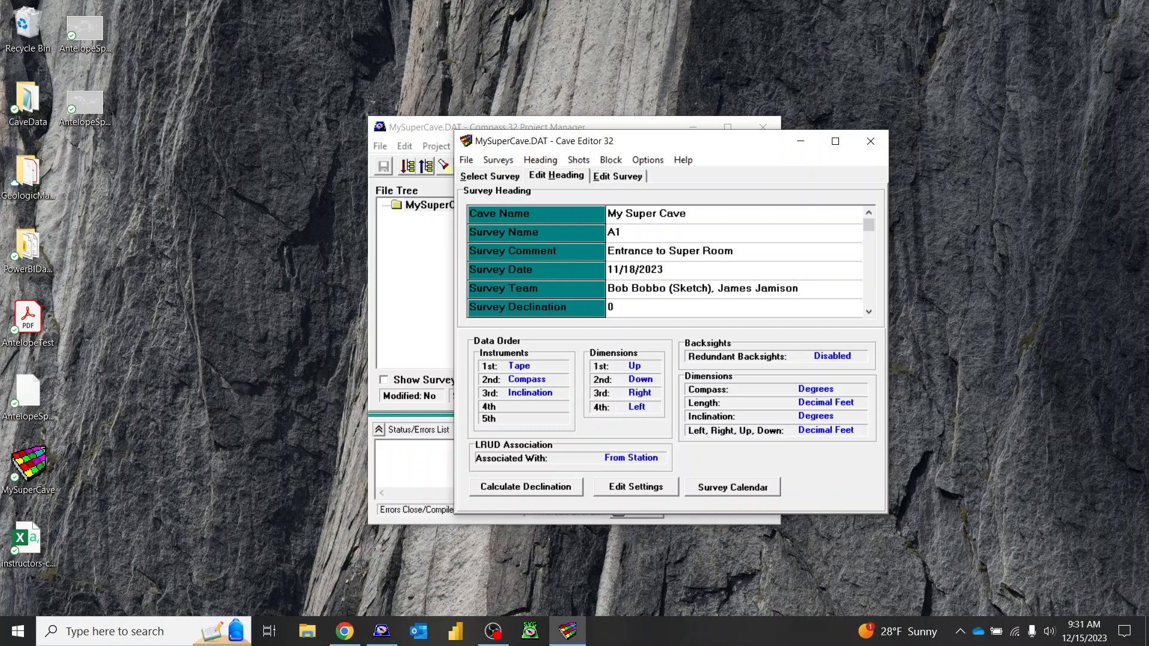
{"action": "type", "text": " (Instruments)"}
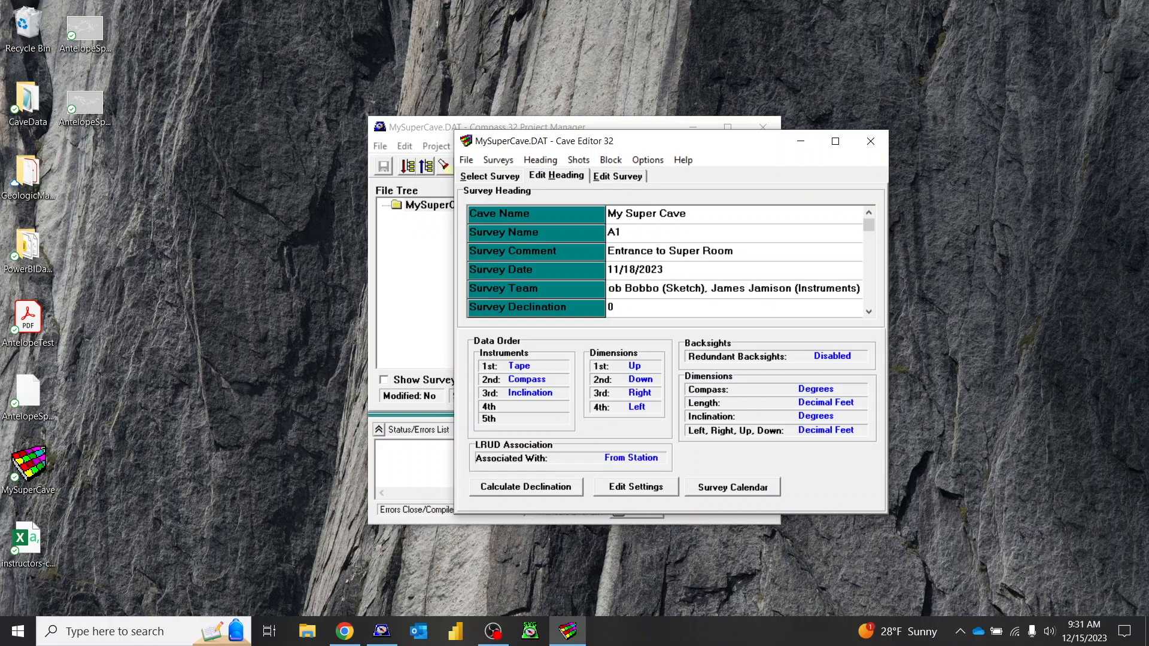
{"action": "type", "text": ","}
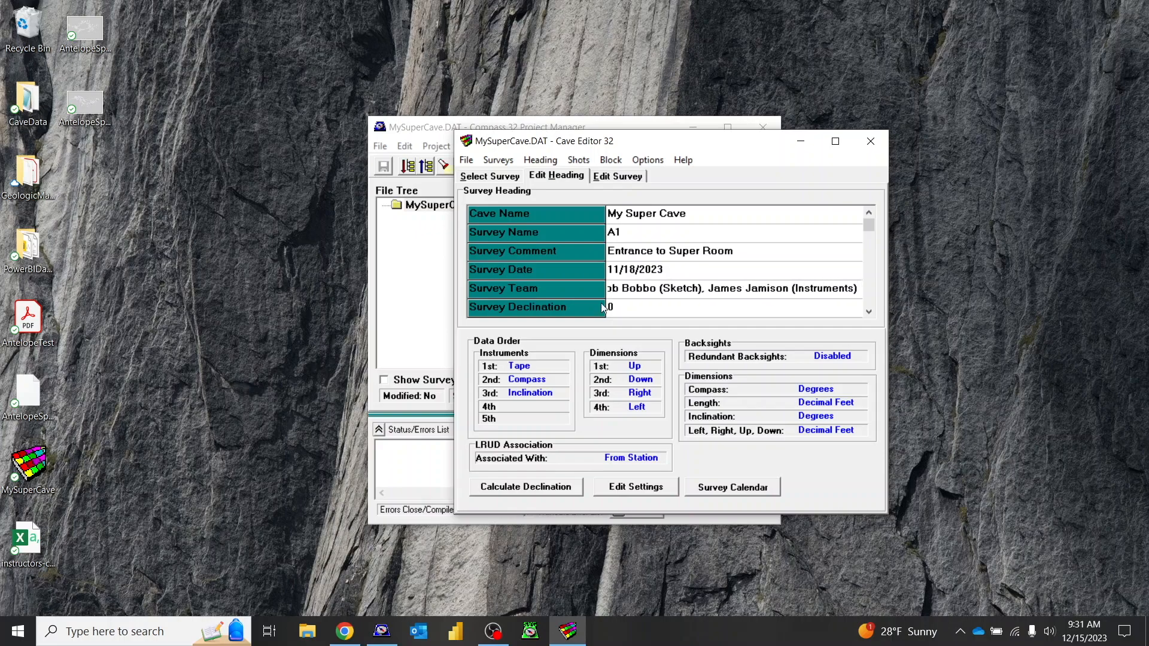
- Open the declination calculator for survey A1 and browse its world map between Africa and the Americas
{"action": "left_click", "coordinate": [623, 306]}
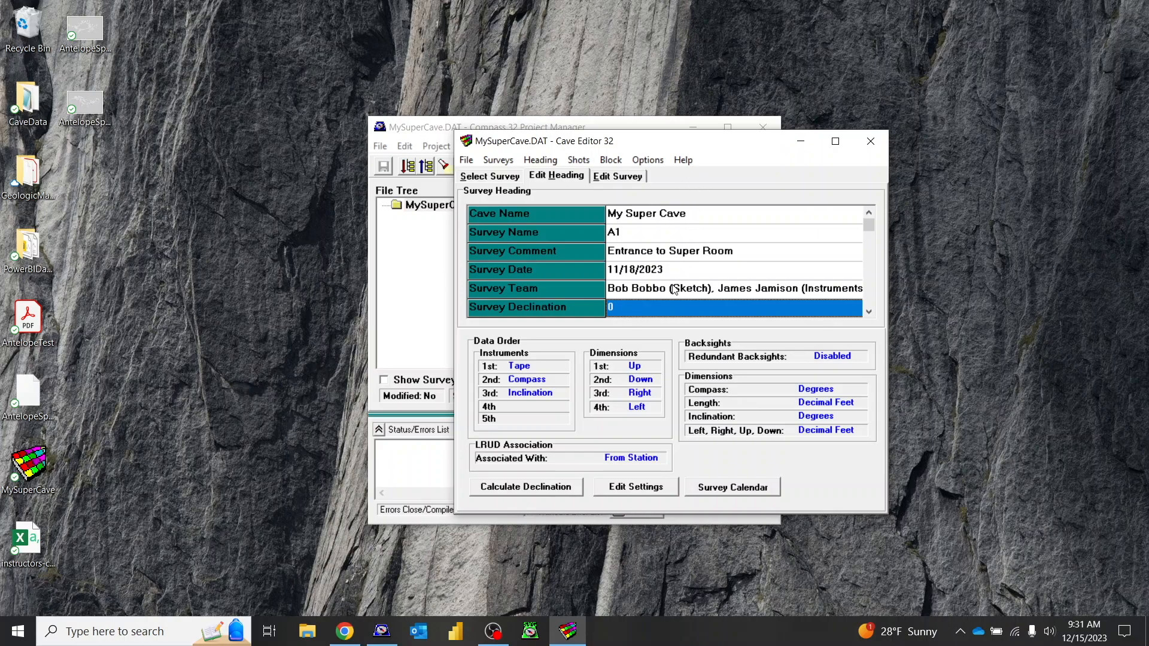
{"action": "left_click", "coordinate": [619, 308]}
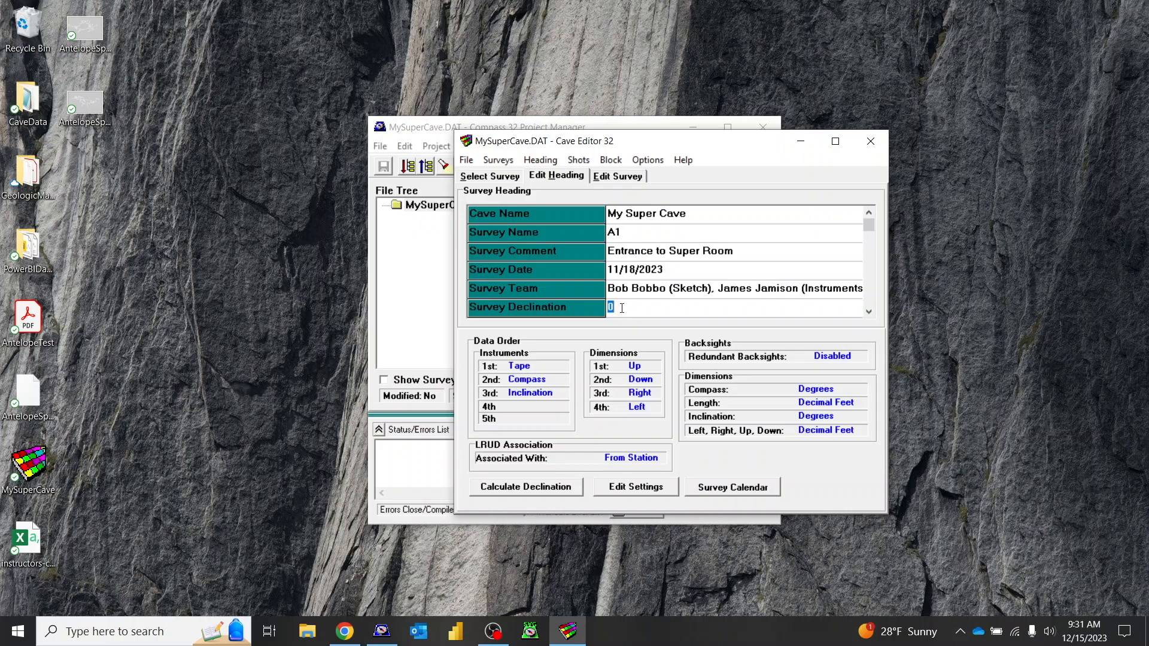
{"action": "left_click", "coordinate": [623, 293]}
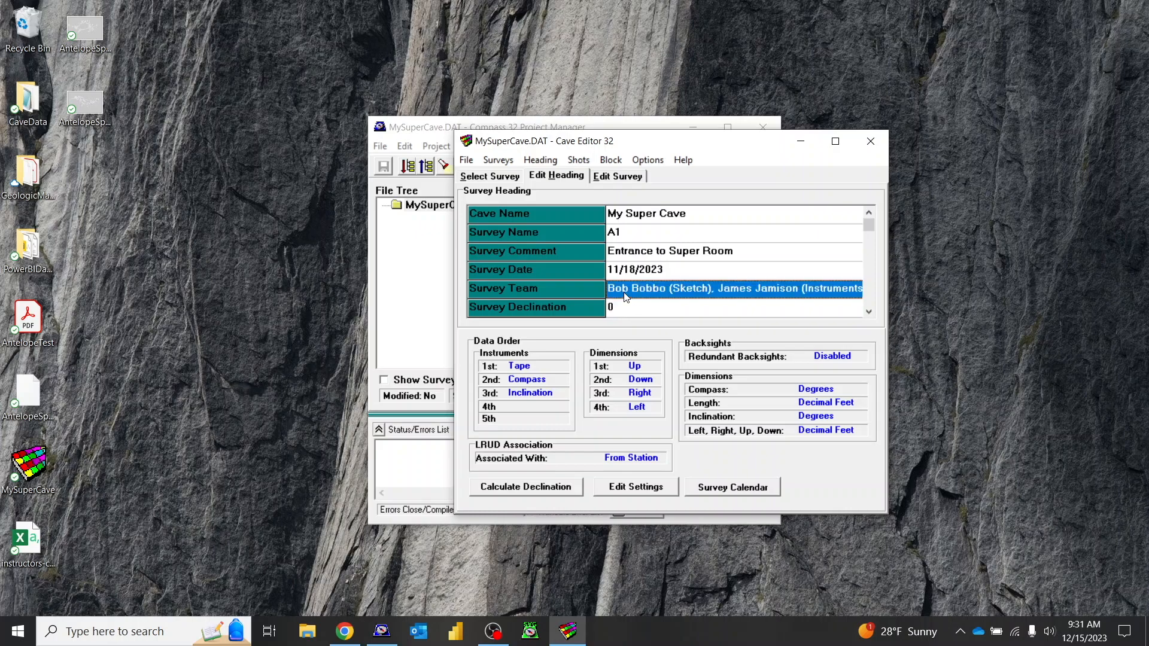
{"action": "left_click", "coordinate": [624, 305]}
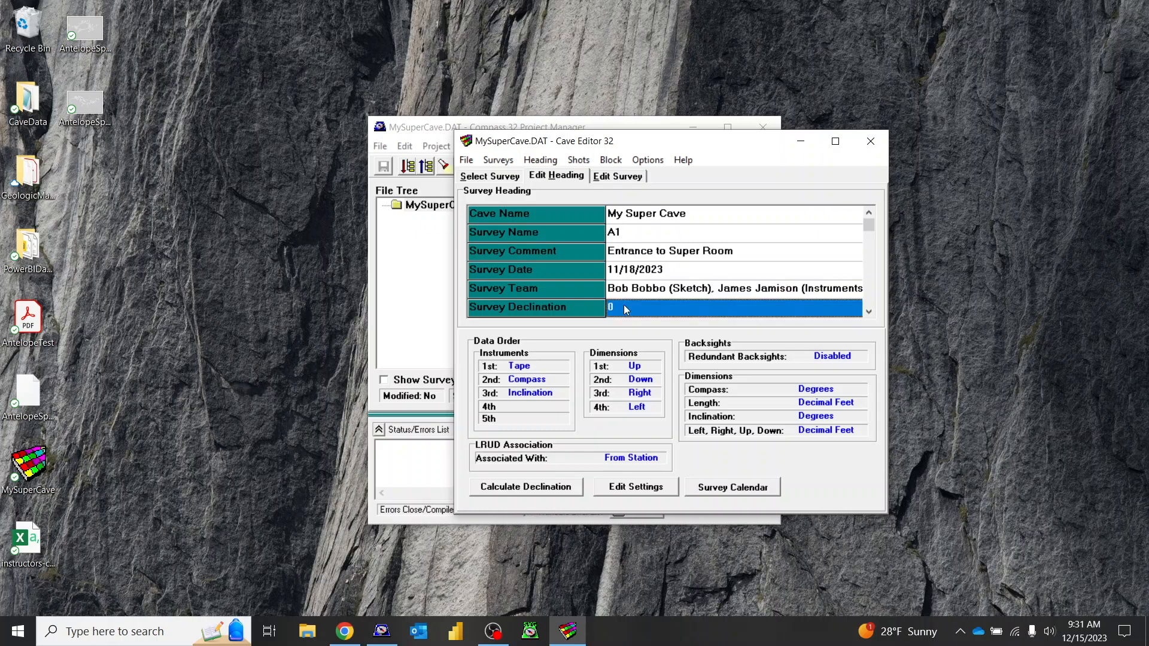
{"action": "left_click", "coordinate": [533, 486]}
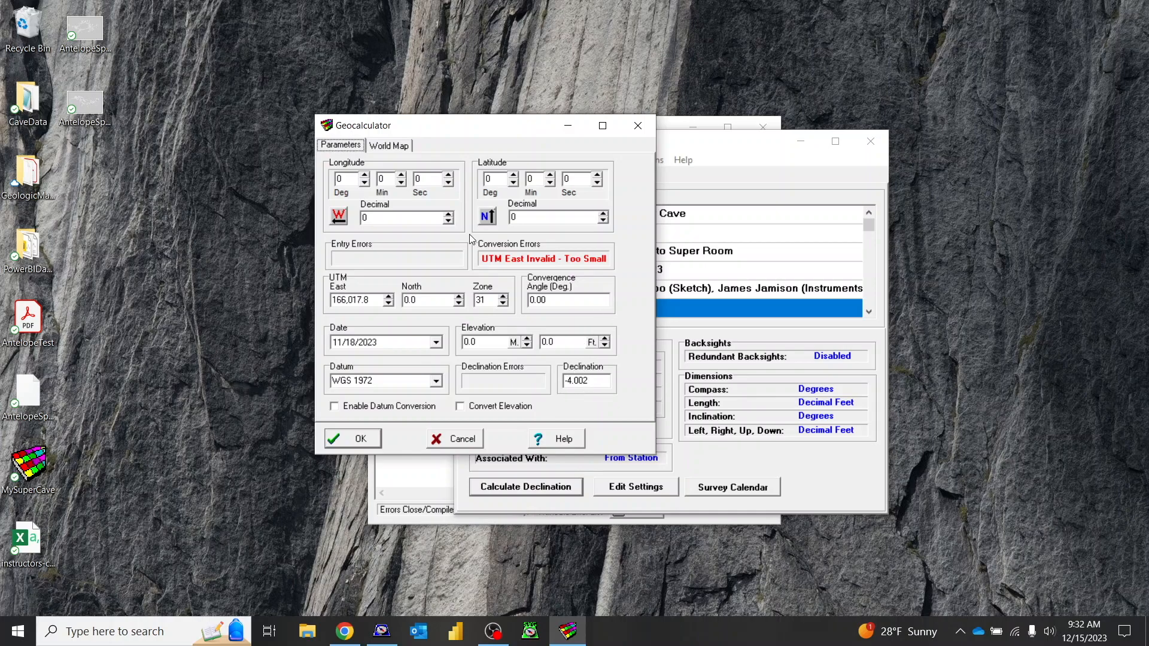
{"action": "left_click", "coordinate": [398, 146]}
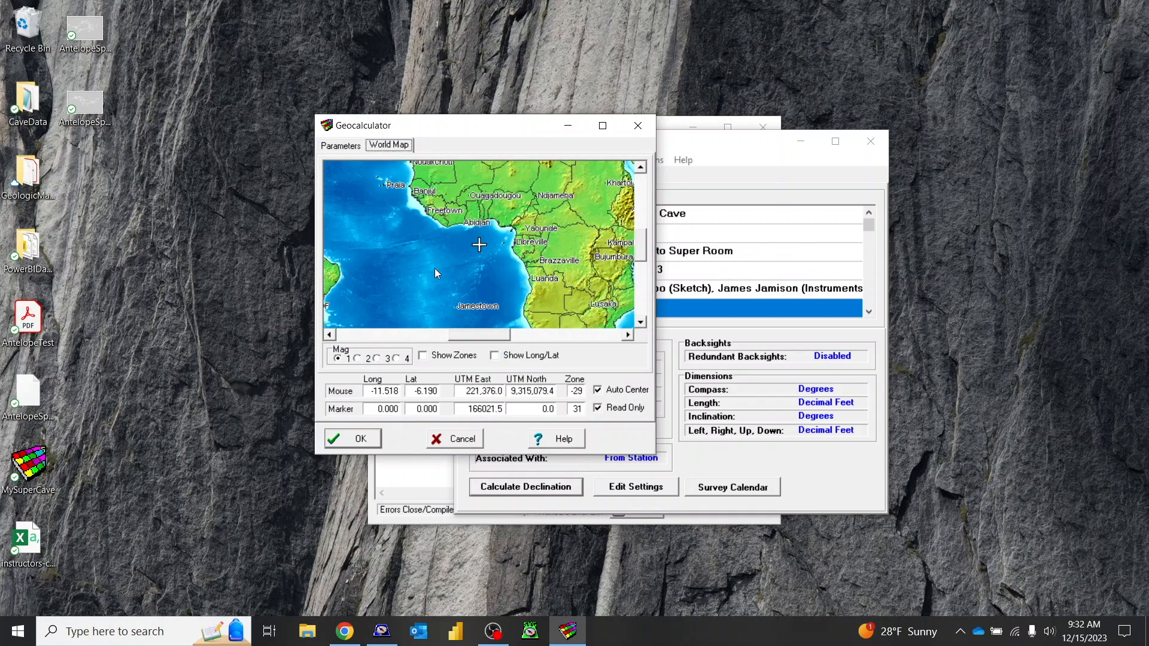
{"action": "left_click_drag", "start_coordinate": [486, 335], "coordinate": [443, 327]}
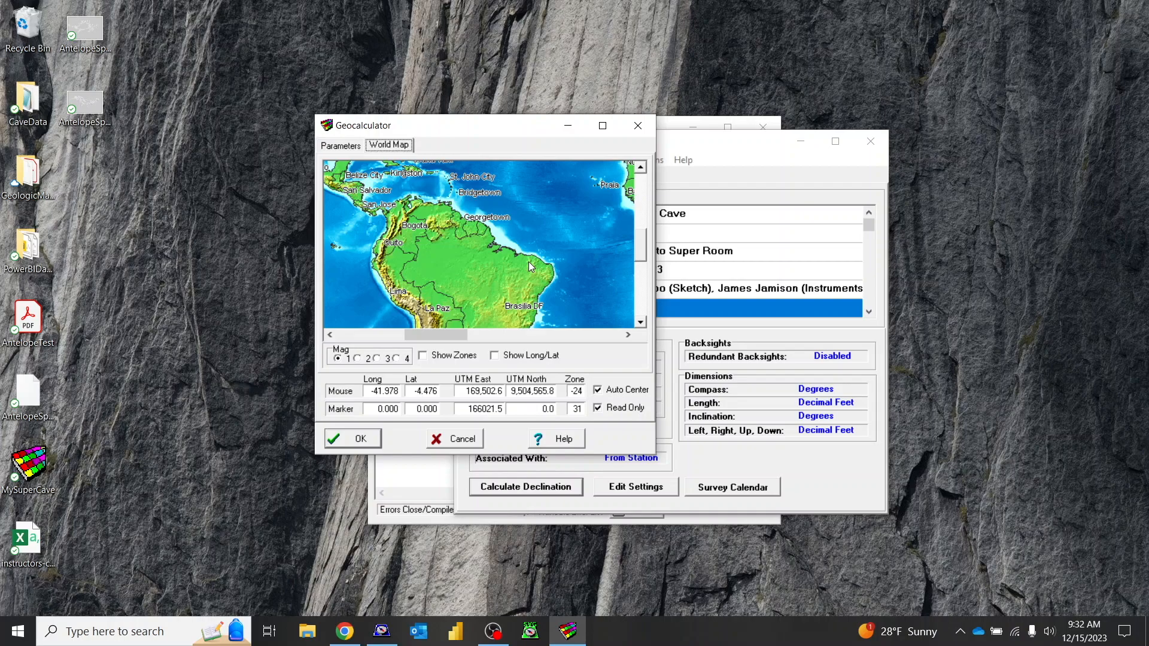
{"action": "mouse_move", "coordinate": [443, 332]}
{"action": "left_mouse_down"}
{"action": "mouse_move", "coordinate": [497, 336]}
{"action": "mouse_move", "coordinate": [471, 353]}
{"action": "mouse_move", "coordinate": [481, 347]}
{"action": "left_mouse_up"}
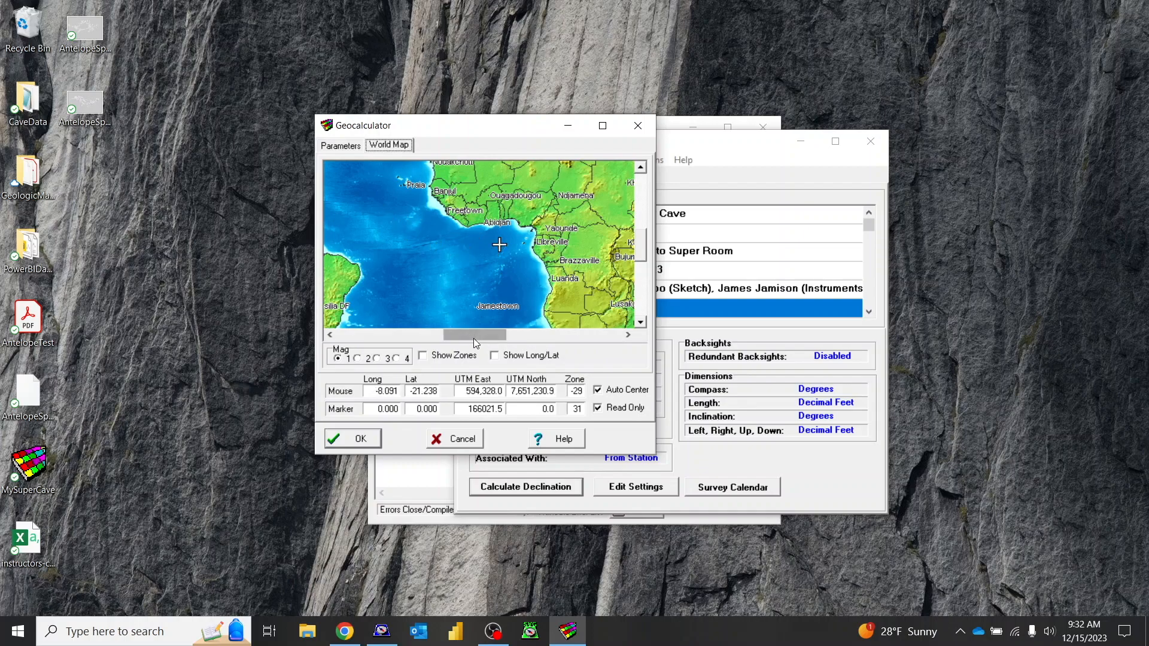
{"action": "left_click_drag", "start_coordinate": [475, 333], "coordinate": [420, 335]}
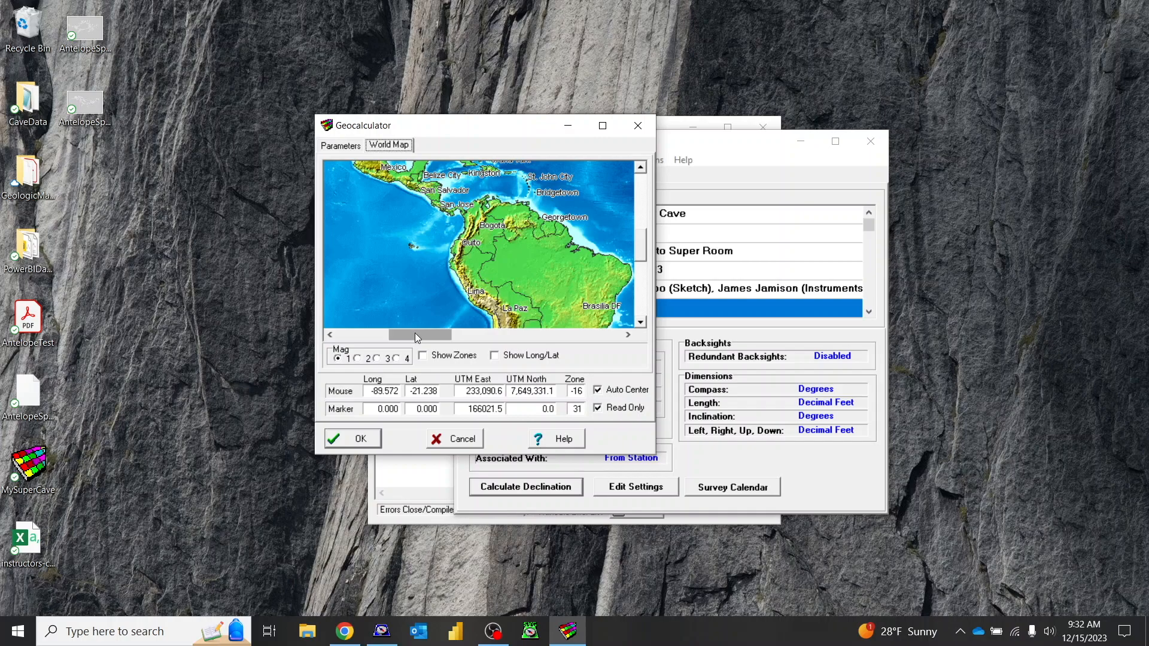
- Review the datum choices in the calculator's parameters and apply the calculated declination to the survey heading
{"action": "left_click", "coordinate": [341, 146]}
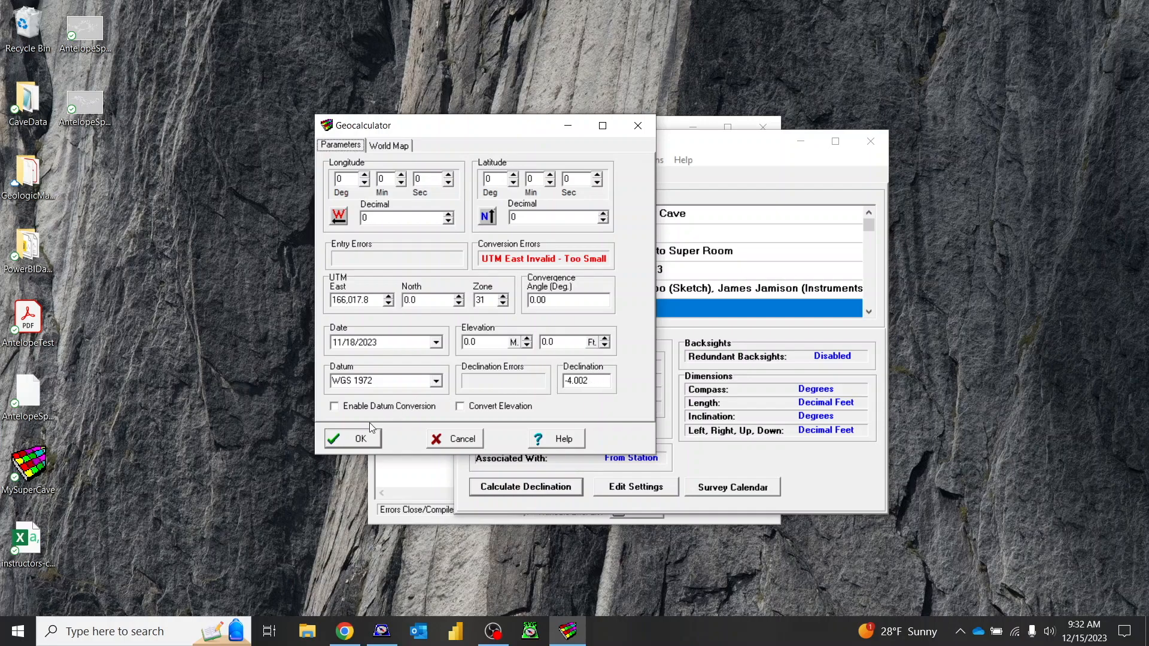
{"action": "left_click", "coordinate": [437, 385]}
{"action": "left_click", "coordinate": [372, 465]}
{"action": "left_click", "coordinate": [360, 441]}
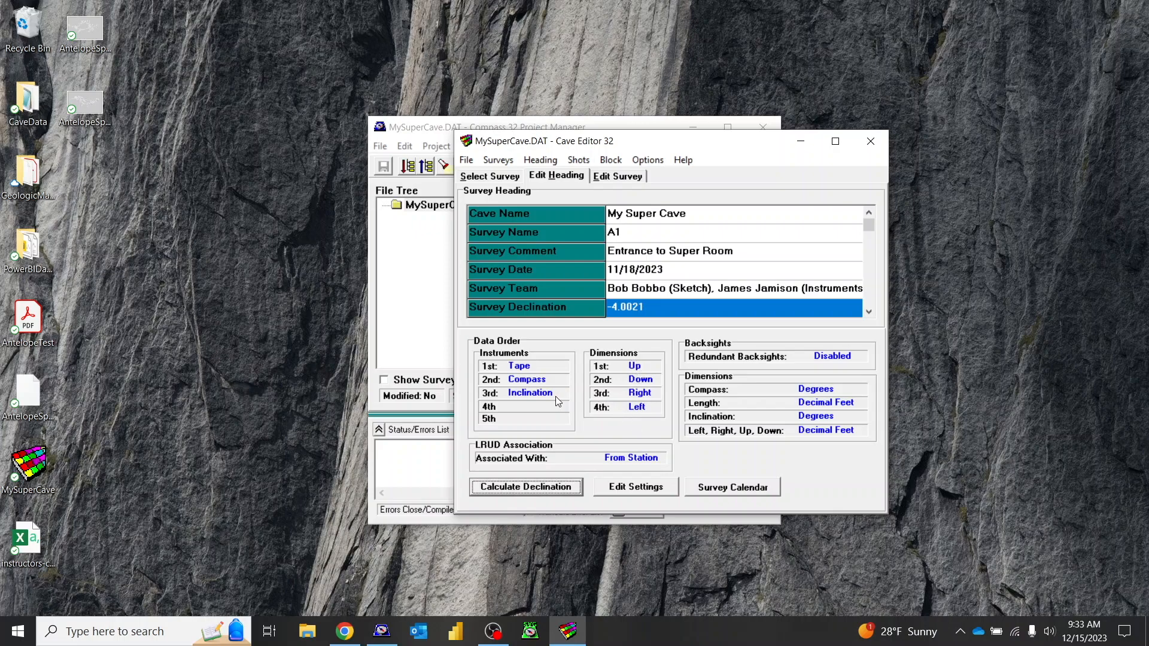
- Reorder the LRUD entry sequence in the survey settings to Left, Right, Up, Down
{"action": "left_click", "coordinate": [632, 484]}
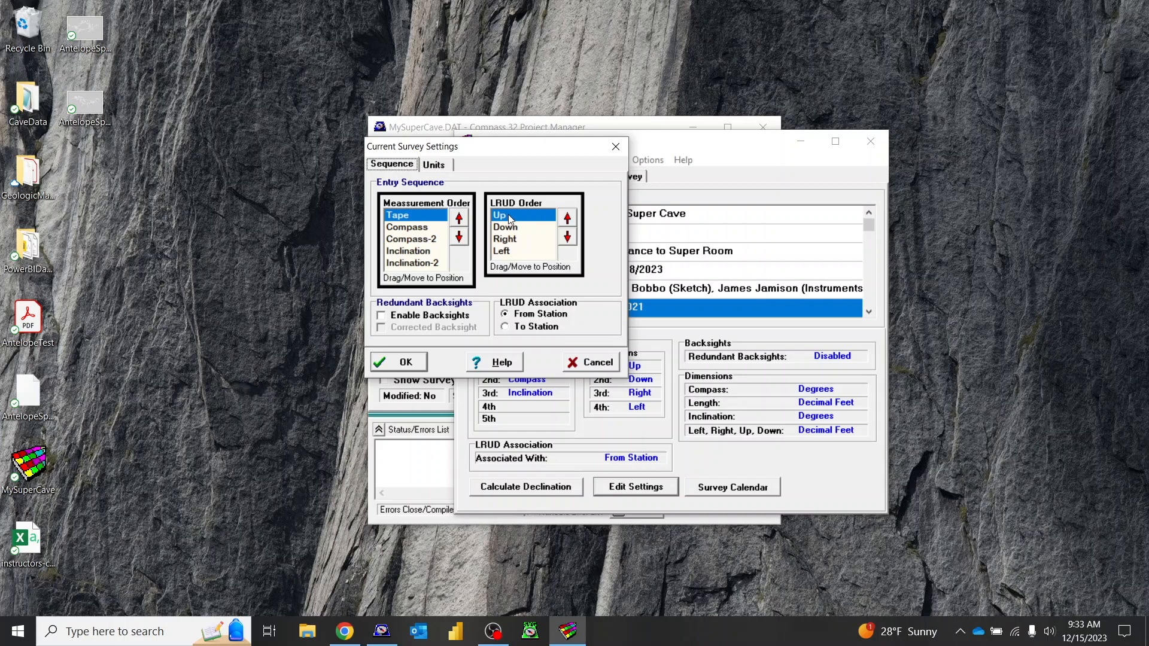
{"action": "left_click", "coordinate": [513, 251]}
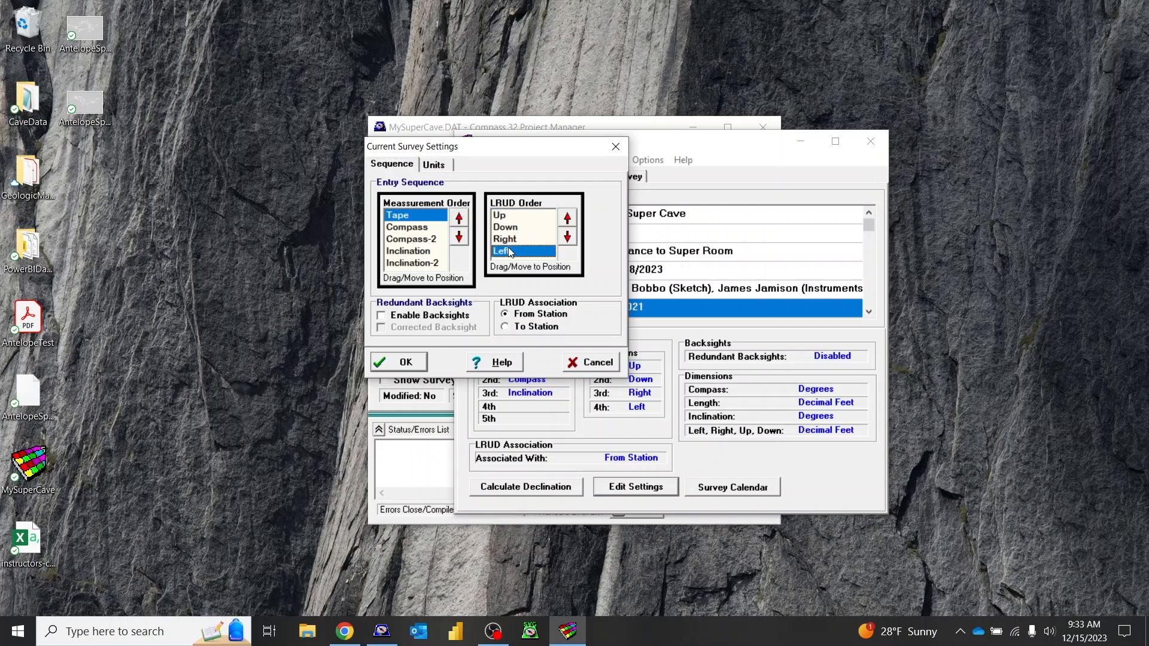
{"action": "left_click", "coordinate": [571, 222]}
{"action": "left_click", "coordinate": [572, 222]}
{"action": "left_click", "coordinate": [571, 222]}
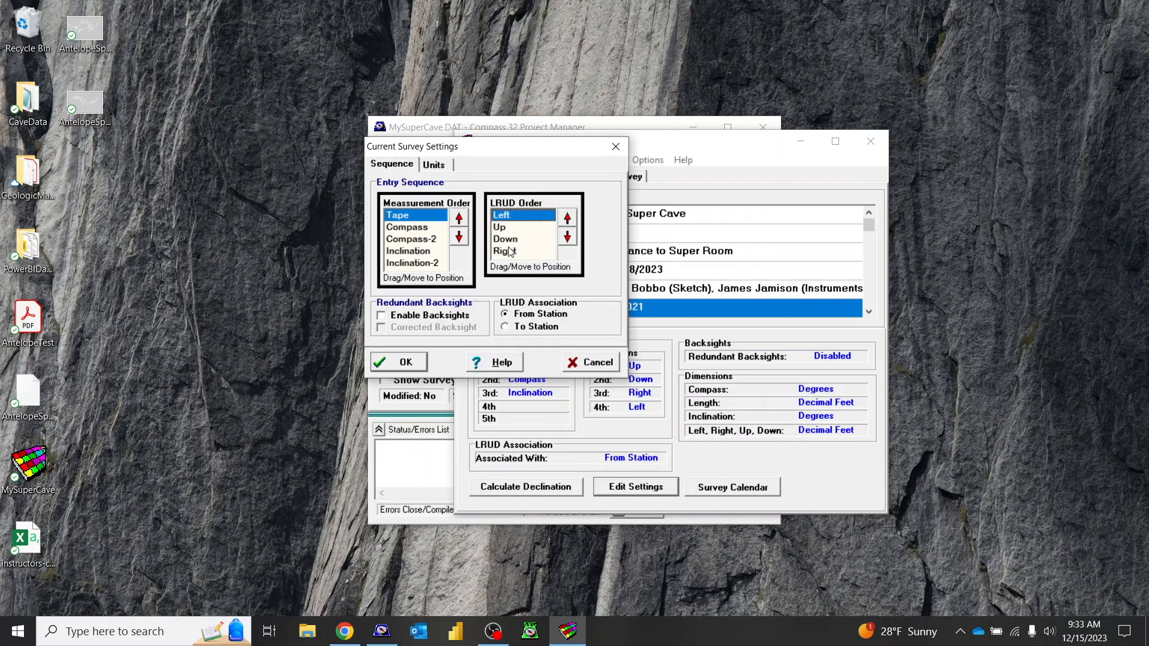
{"action": "left_click", "coordinate": [510, 251]}
{"action": "left_click", "coordinate": [568, 221]}
{"action": "left_click", "coordinate": [568, 221]}
{"action": "left_click", "coordinate": [568, 223]}
{"action": "left_click", "coordinate": [568, 237]}
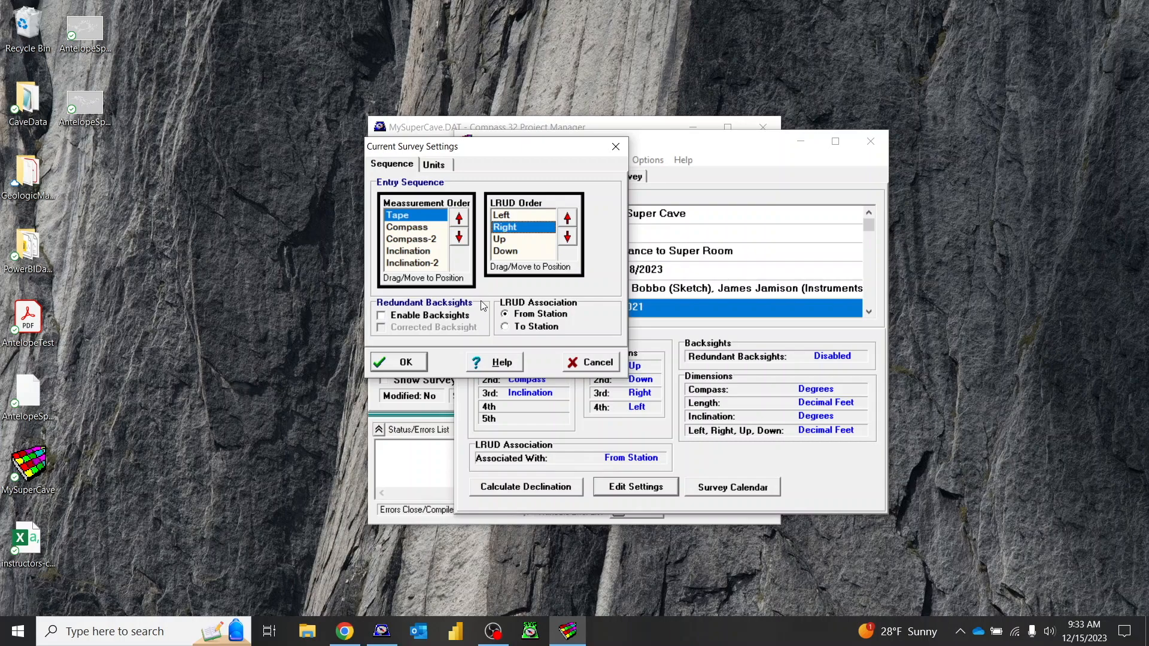
- Enable redundant backsights in the survey settings and check the measurement units
{"action": "left_click", "coordinate": [383, 316]}
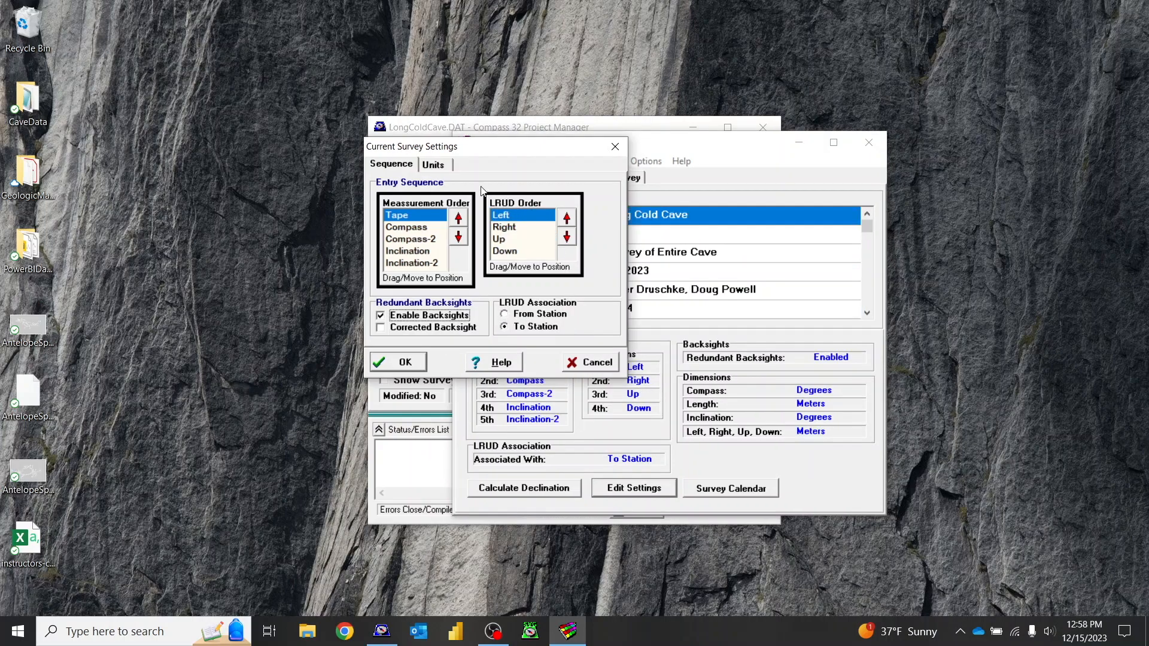
{"action": "left_click", "coordinate": [434, 165]}
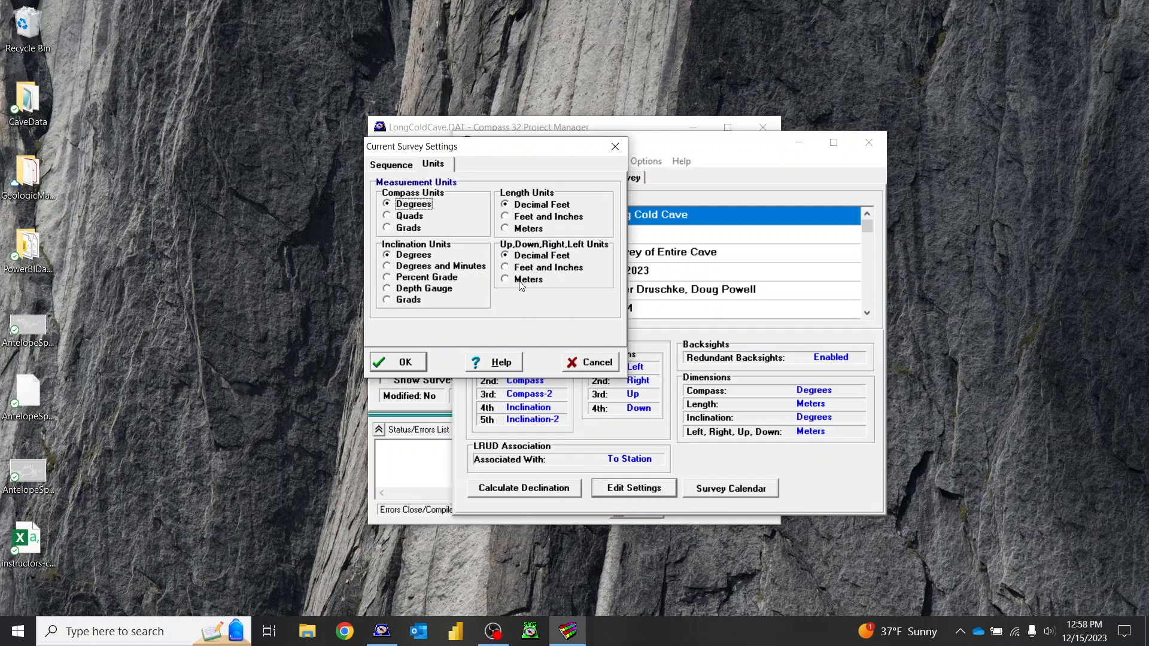
{"action": "left_click", "coordinate": [404, 164]}
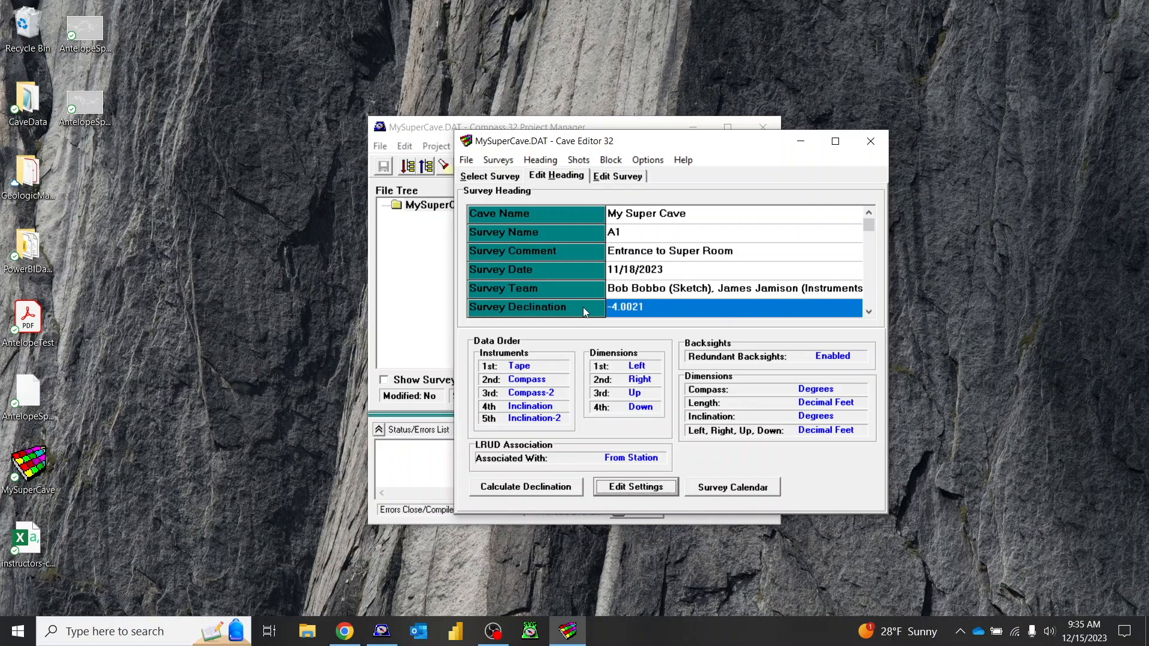
- Review the instrument corrections in the heading, then open the shot table of survey A1 and save the current file
{"action": "left_click", "coordinate": [868, 311]}
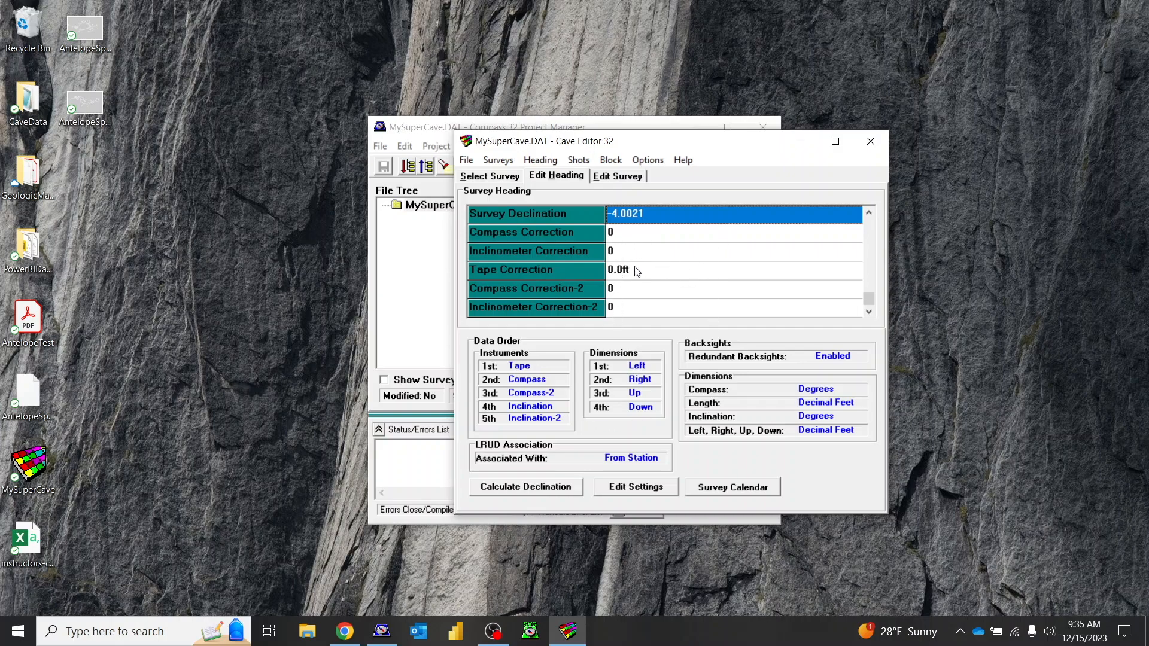
{"action": "left_click", "coordinate": [612, 177]}
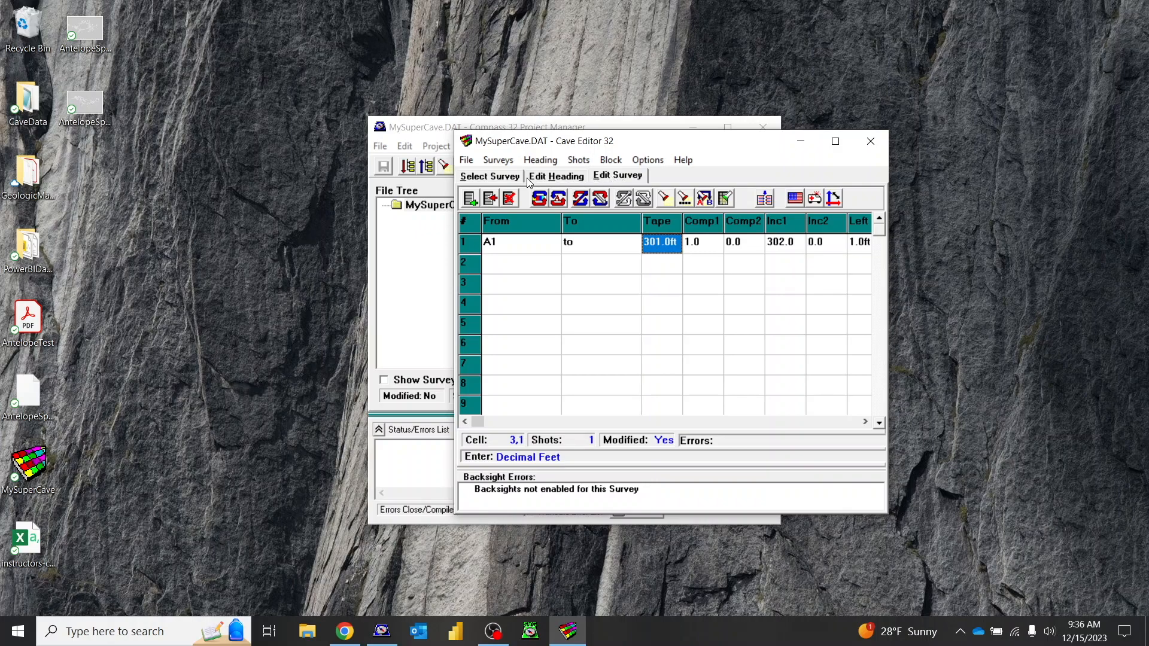
{"action": "left_click", "coordinate": [464, 160]}
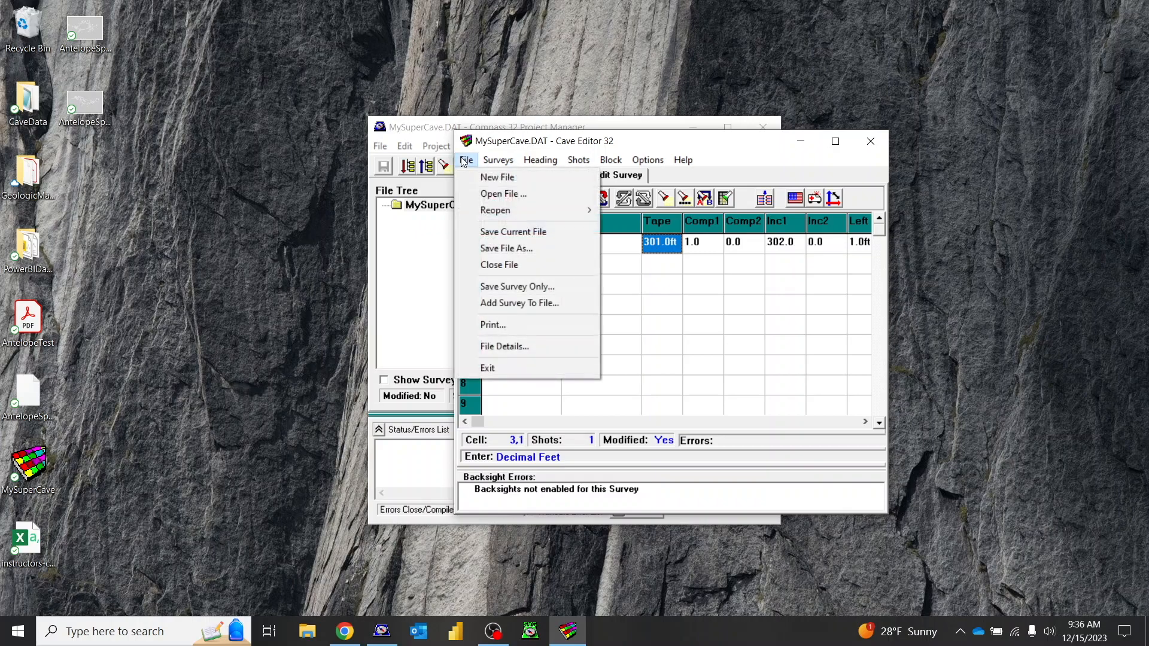
{"action": "left_click", "coordinate": [535, 232]}
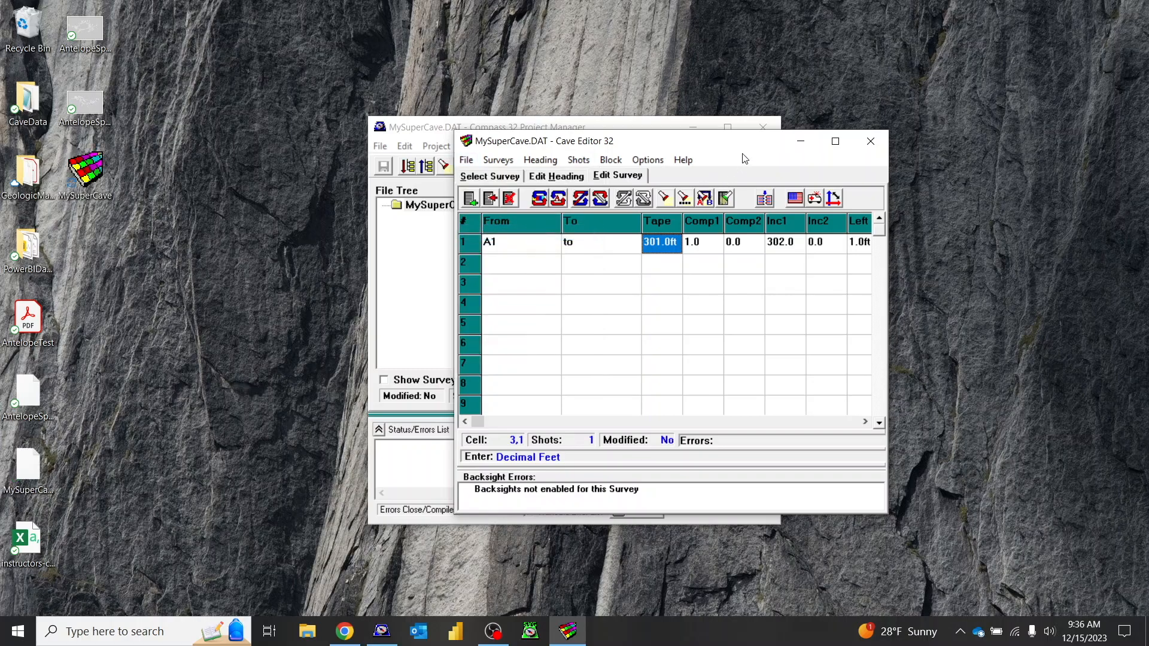